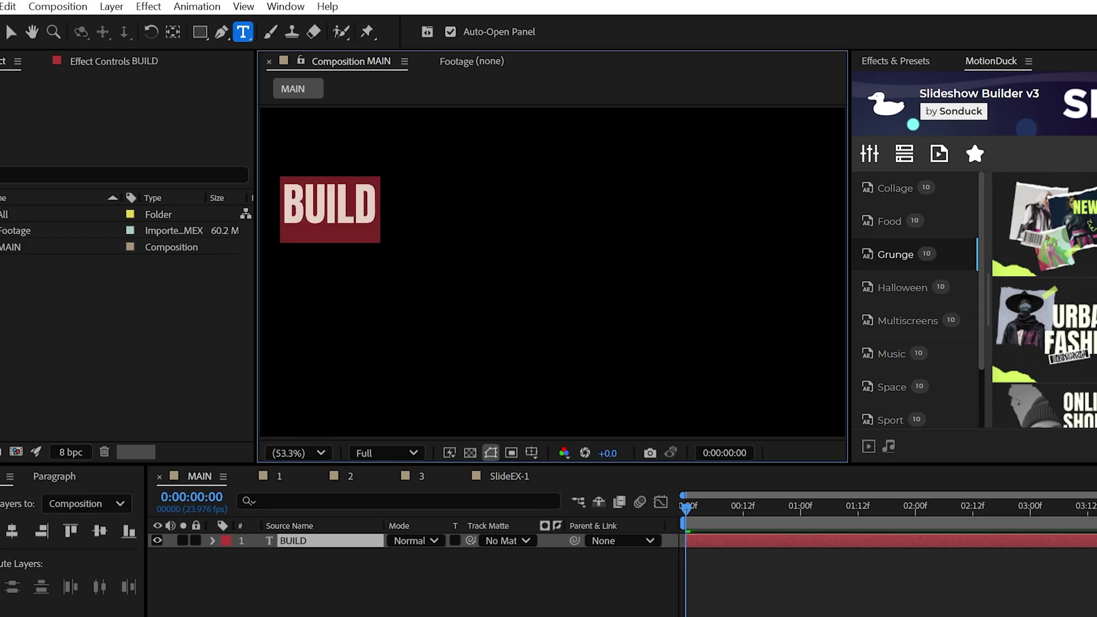
- Extend the title to read BUILD PROMO on two lines and set its leading to 229 px
click(12, 33)
drag(376, 220, 460, 217)
click(460, 171)
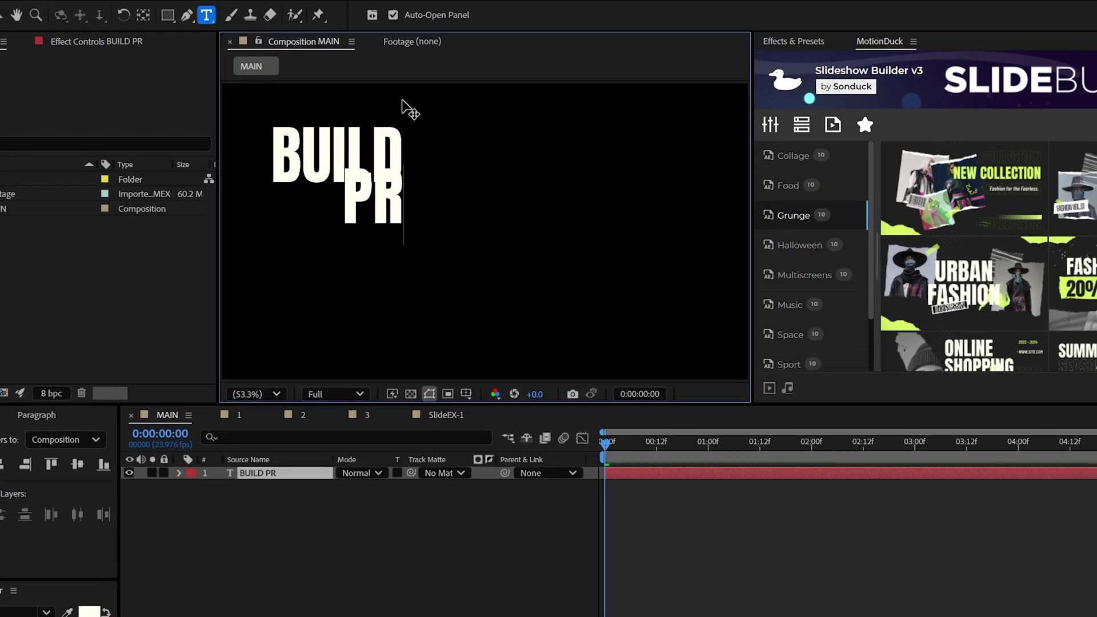
key(ctrl+a)
drag(95, 608, 130, 608)
- Left-align the BUILD PROMO title and place it in the upper-left area of the frame
click(37, 416)
click(12, 335)
click(18, 314)
click(1, 15)
drag(458, 167, 321, 172)
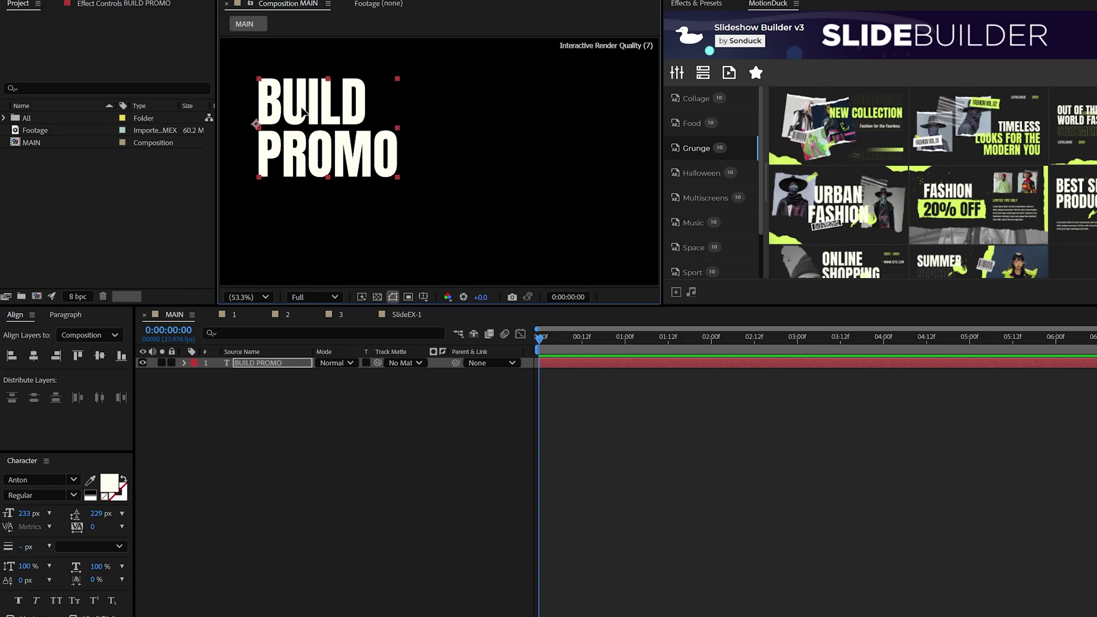
- Add a subtitle starting with CREATE THE below the title in Barlow Condensed Bold and reduce its font size
click(268, 235)
click(37, 479)
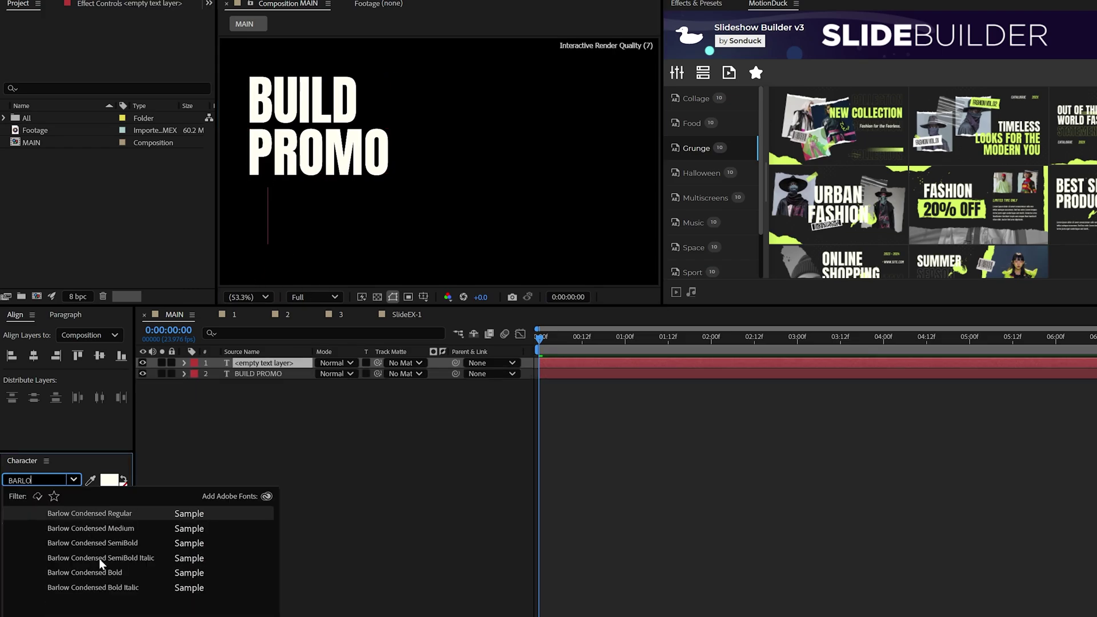
click(100, 572)
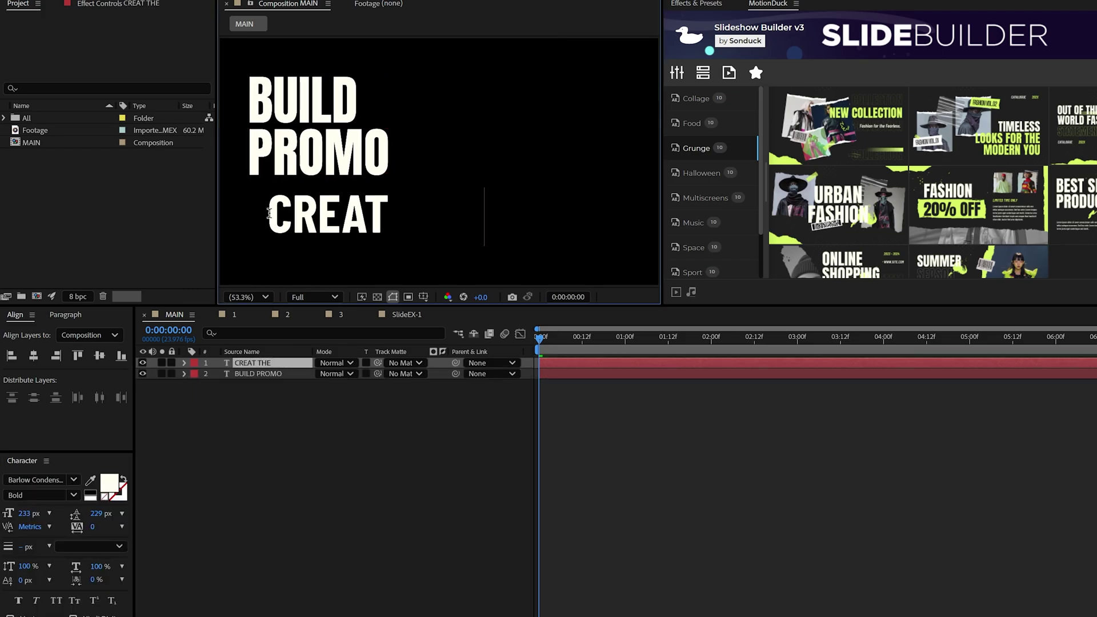
key(ctrl+a)
drag(28, 513, 24, 515)
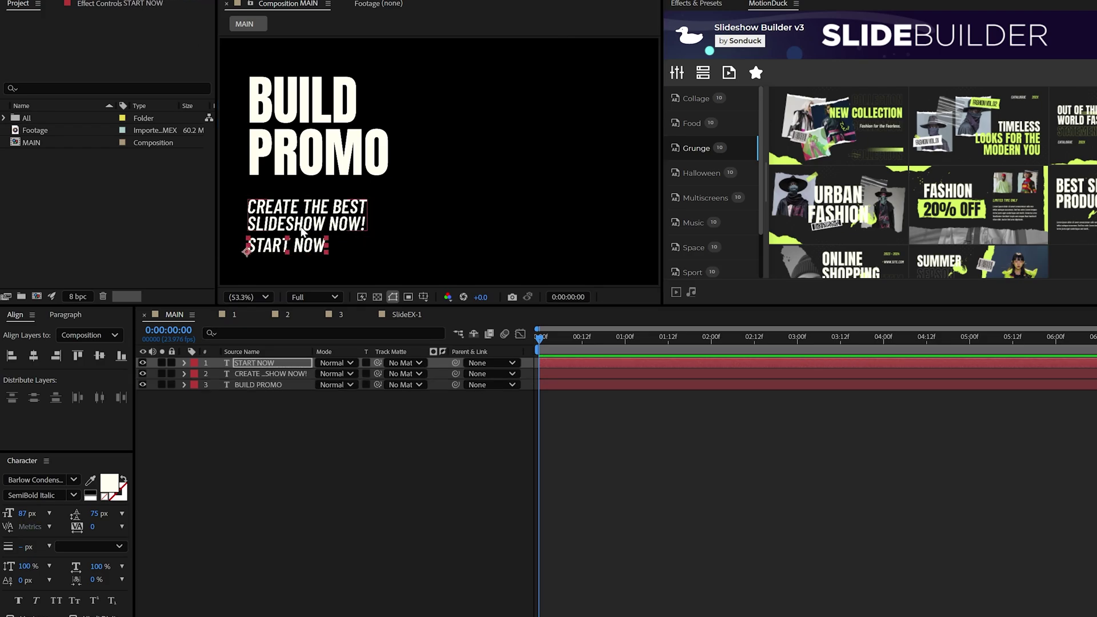
- Check the BUILD PROMO title, the subtitle and the START NOW text by selecting each one in turn
click(311, 140)
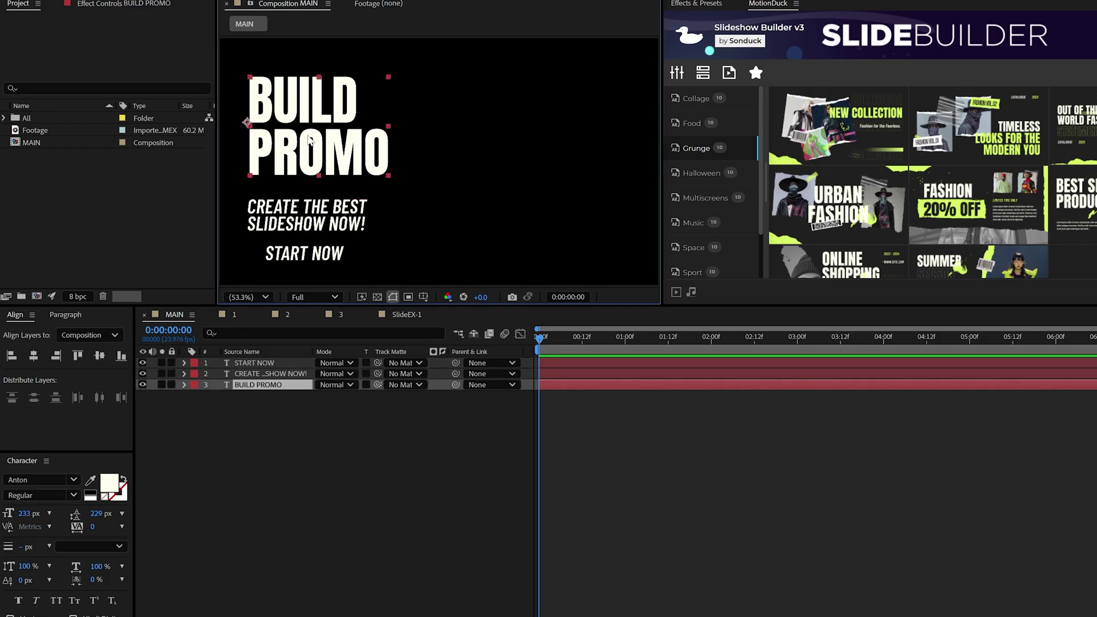
click(303, 214)
click(303, 253)
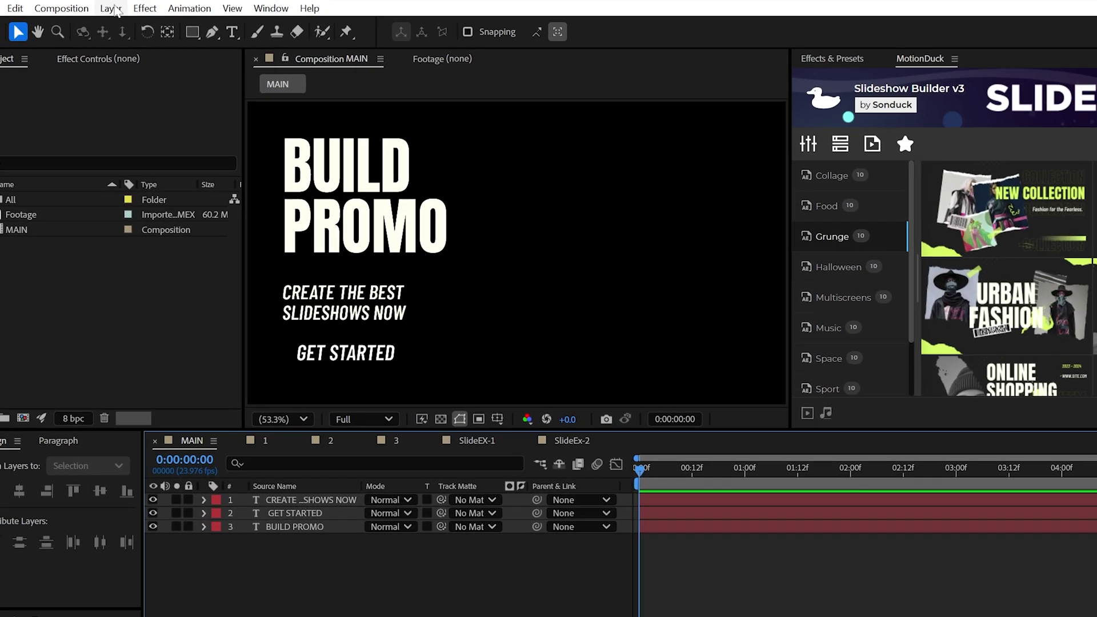
- Create a 1920 x 1080 px dark gray solid behind all text layers and name it Background
click(63, 6)
mouse_move(71, 25)
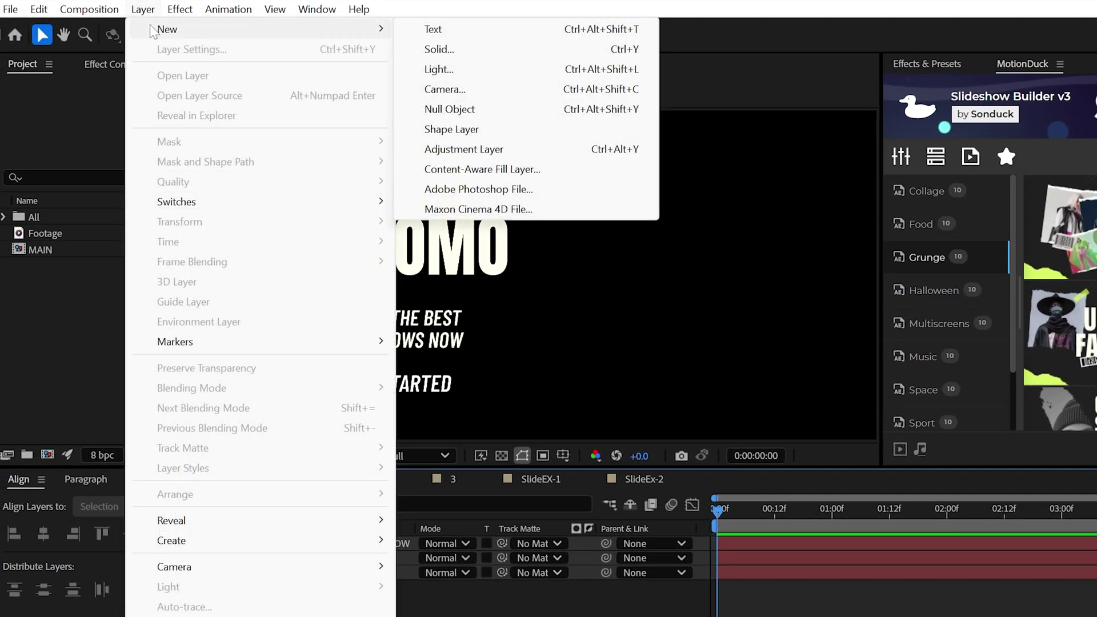
click(439, 49)
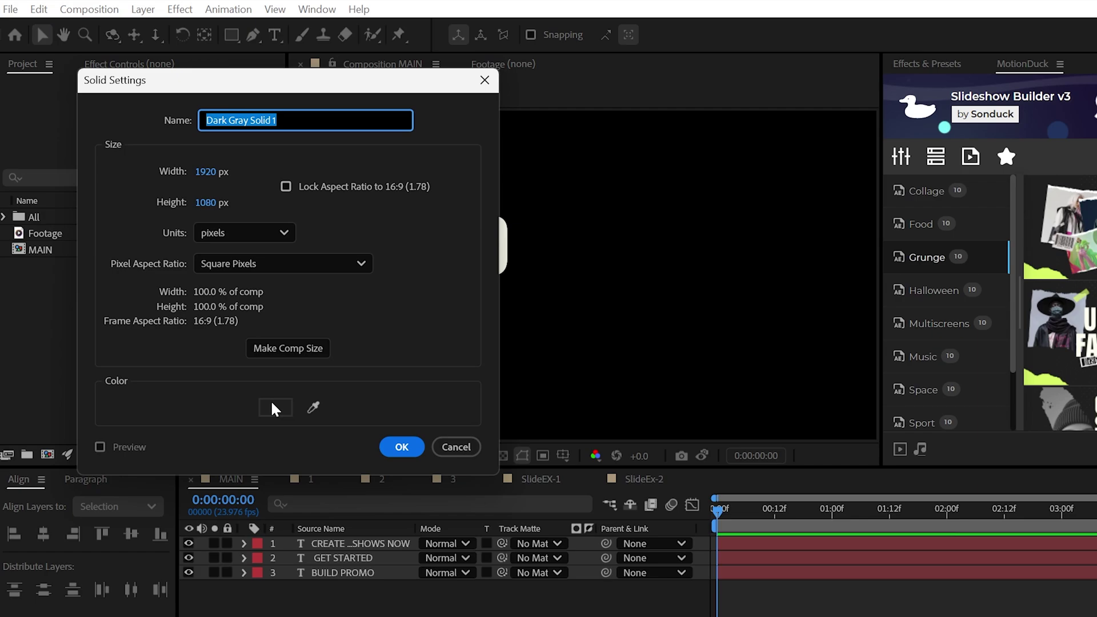
click(274, 408)
click(982, 339)
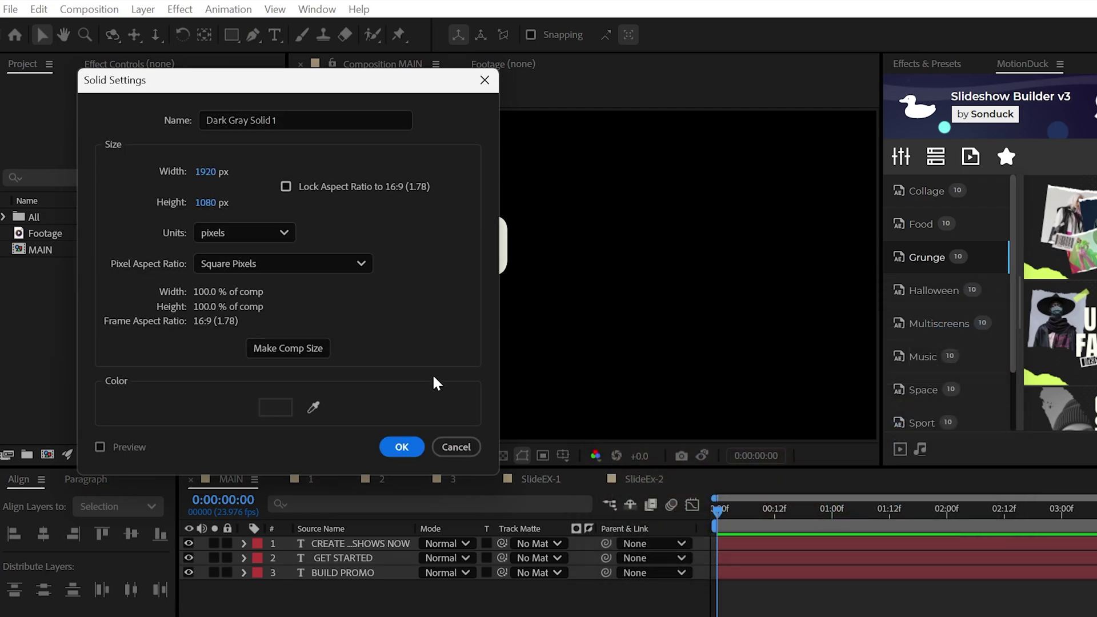
click(401, 447)
key(ctrl+shift+bracketleft)
key(Return)
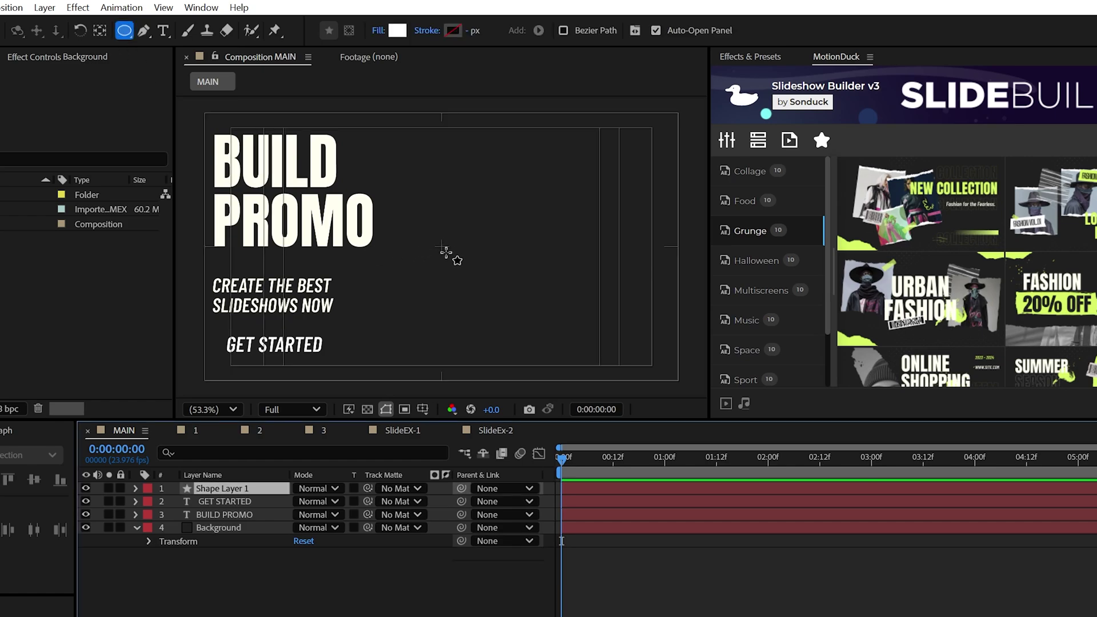
- Draw a small filled circle about 7 px in diameter at the center of the composition
drag(447, 252, 449, 255)
scroll(449, 255, up, 4)
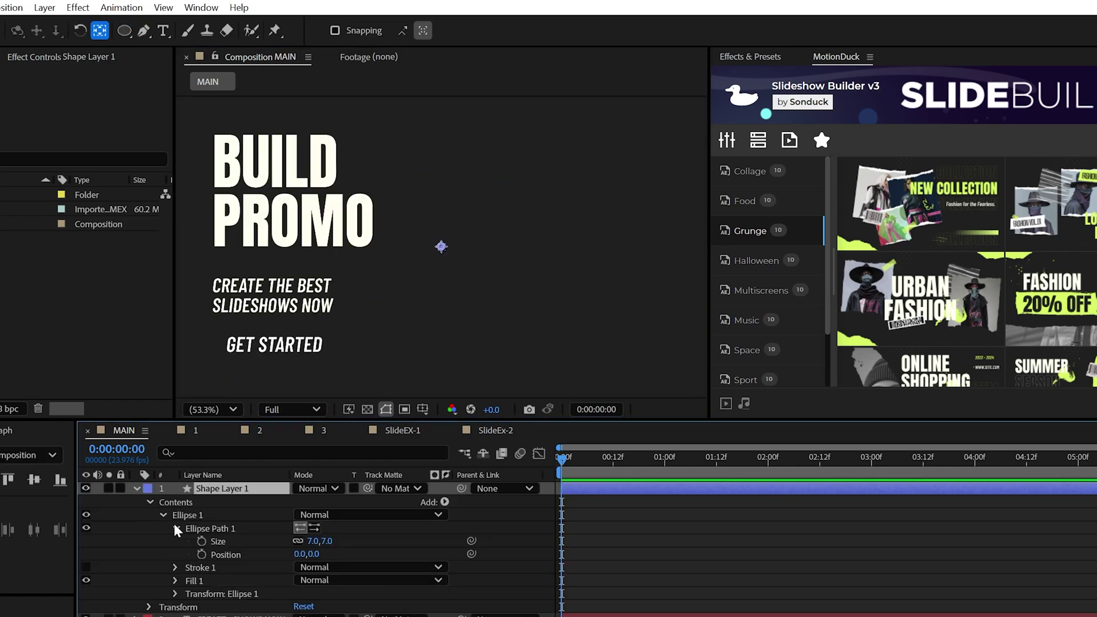
click(176, 528)
- Add a Repeater with 44 copies offset 60 px horizontally to the circle and move the row to the frame's top-left corner
click(445, 502)
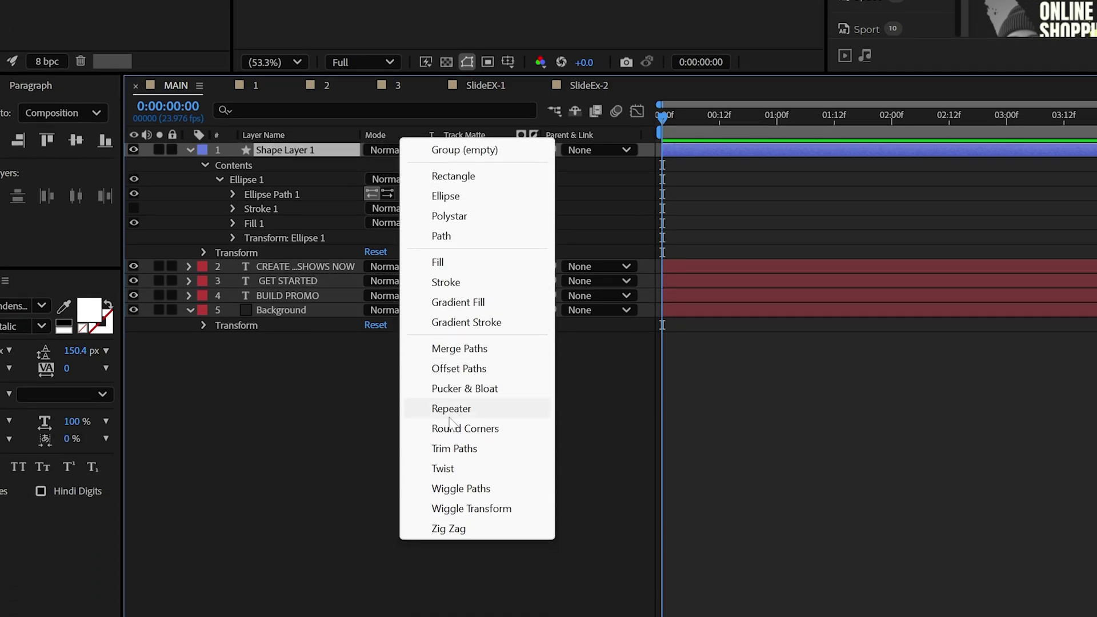
click(450, 418)
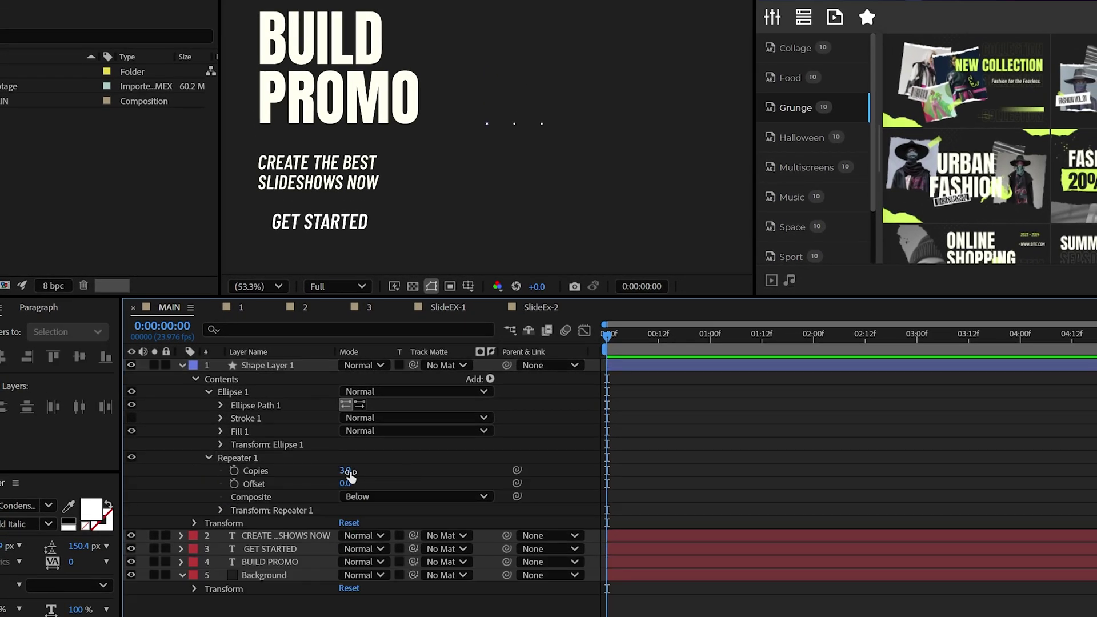
click(220, 511)
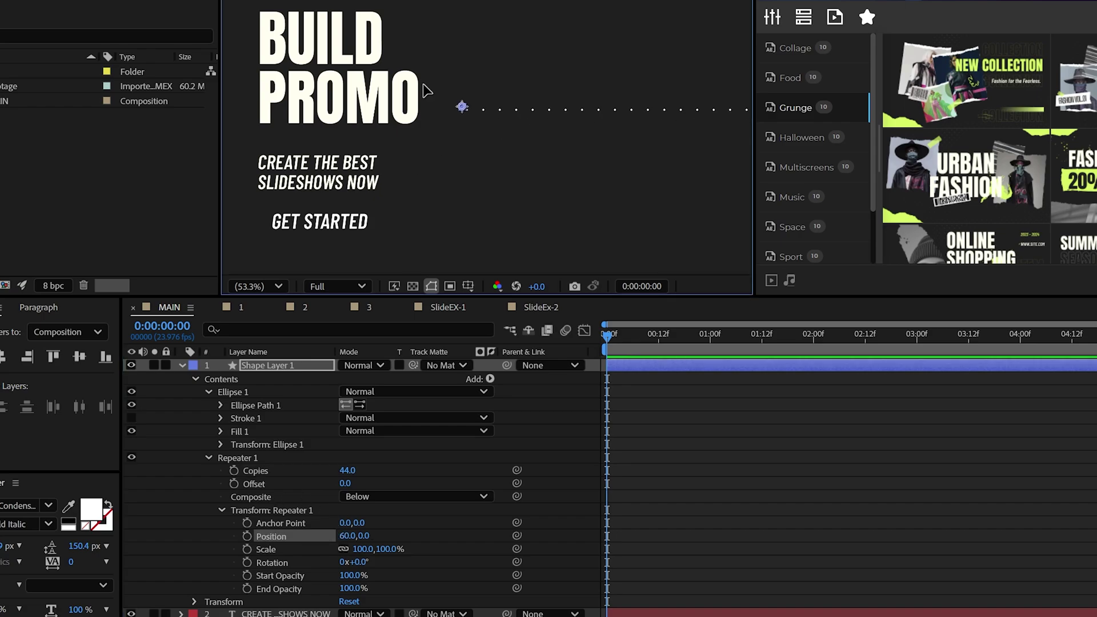
drag(423, 84, 178, 68)
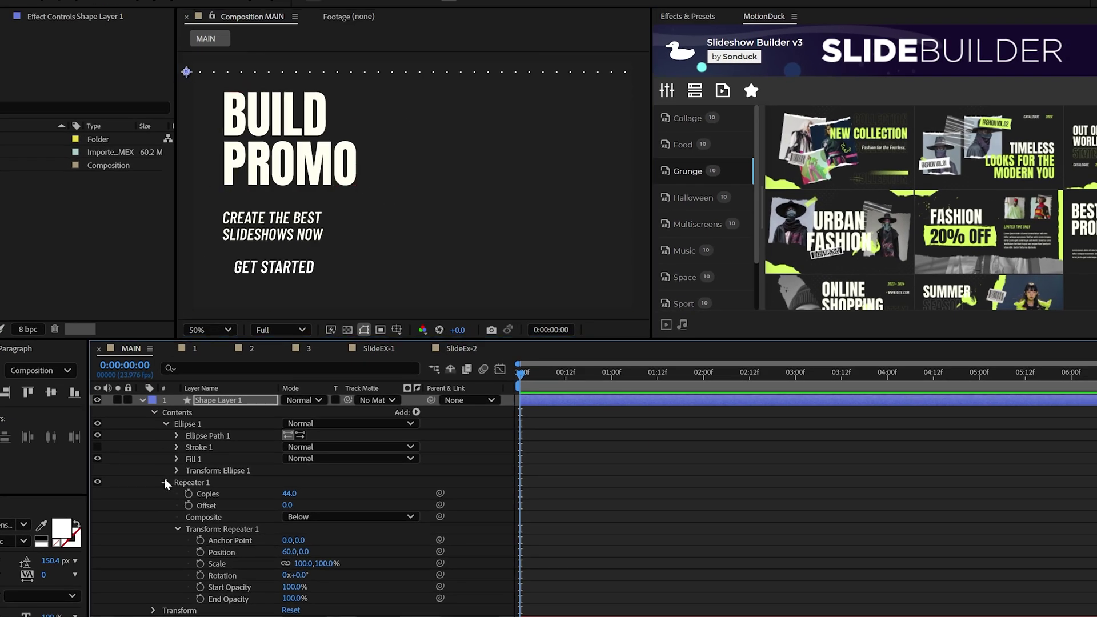
- Duplicate the dot row's Repeater and set the copy's transform position to 21, 37 to fill the frame with dots
click(165, 483)
click(166, 424)
click(190, 438)
key(ctrl+d)
click(166, 448)
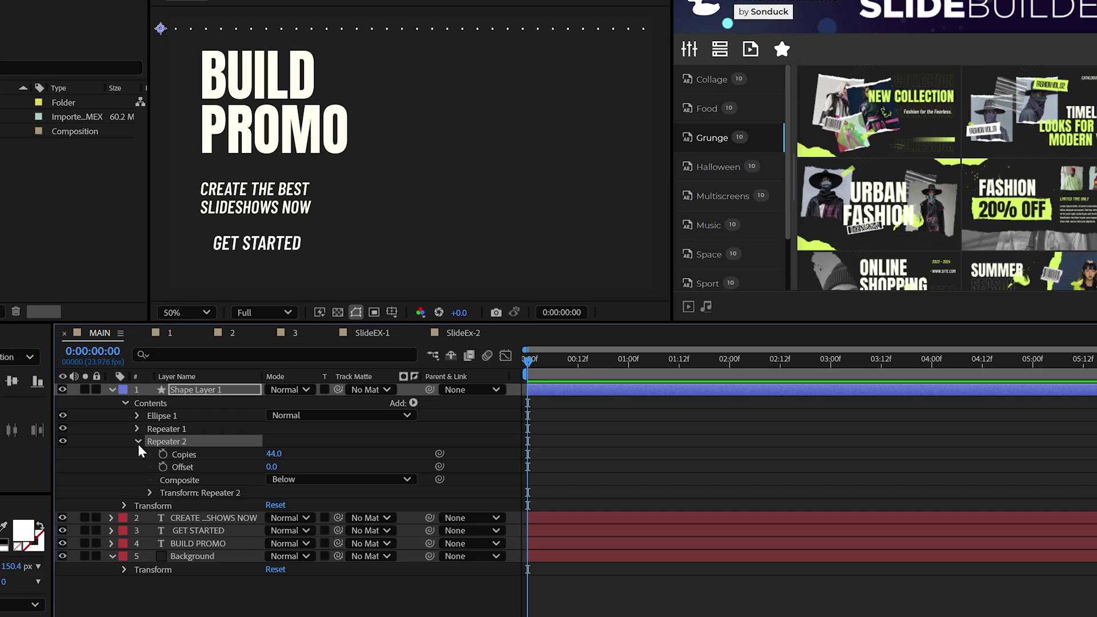
click(178, 495)
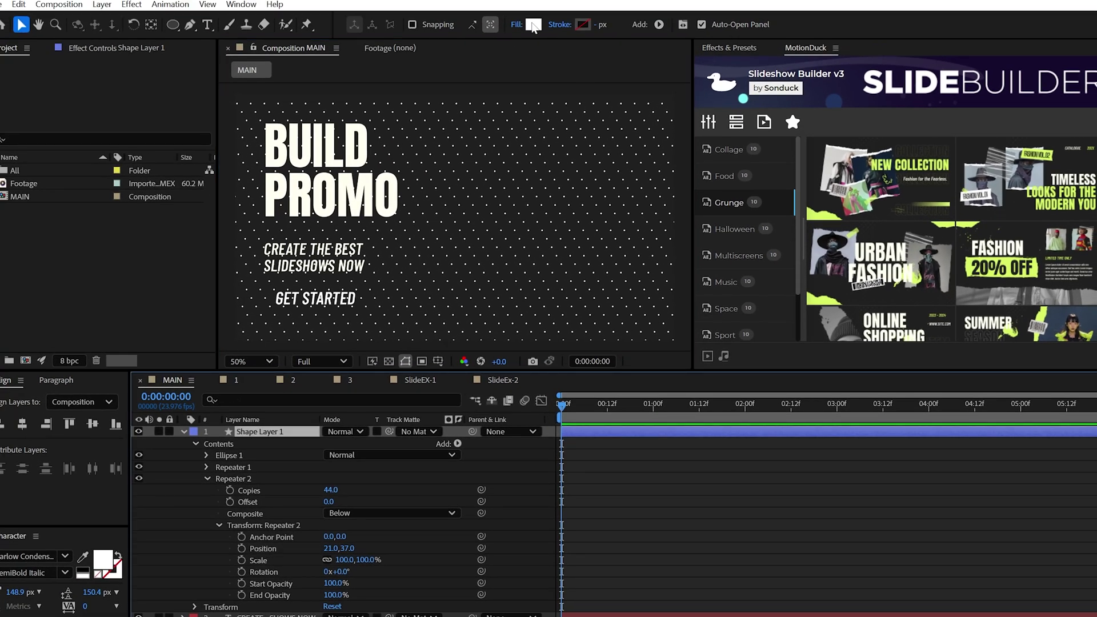
- Change the dot pattern's fill color to gray
click(533, 25)
click(475, 292)
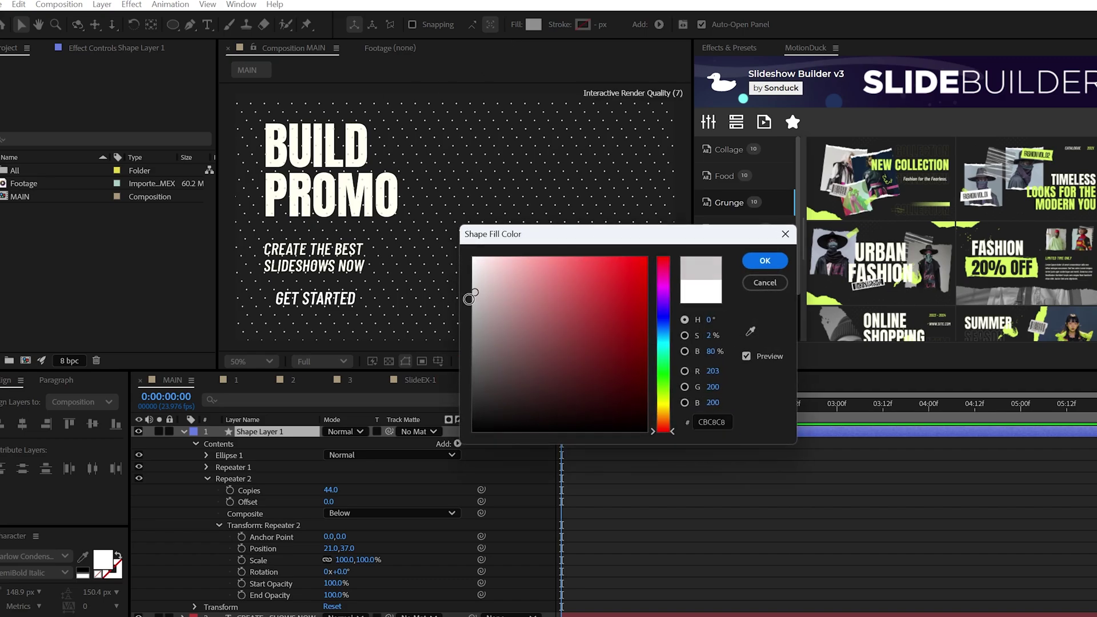
click(765, 261)
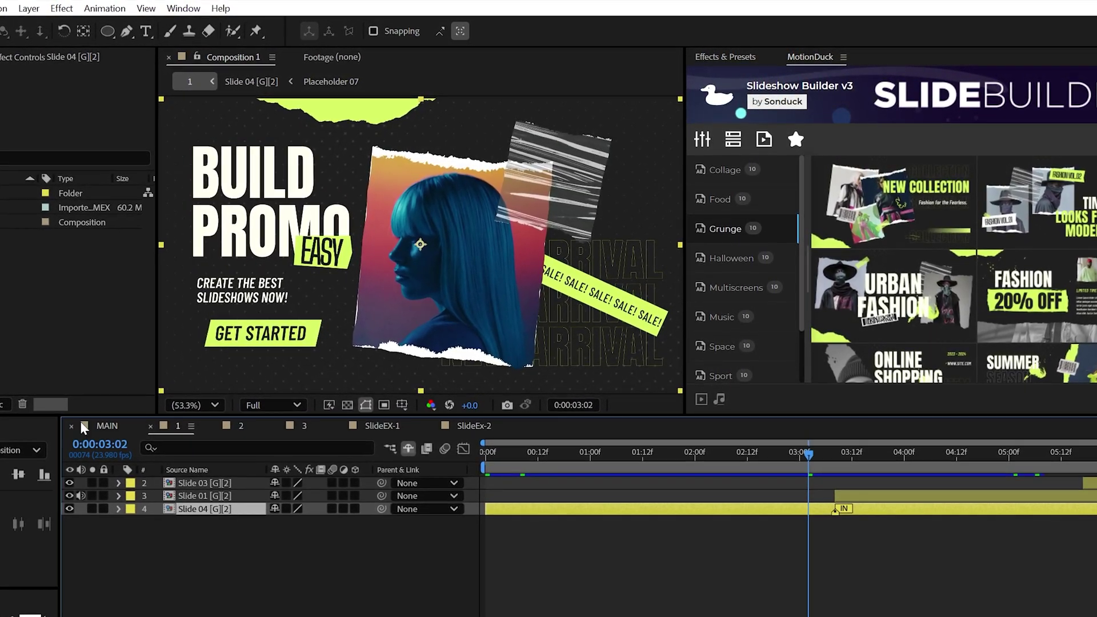
- Return to the MAIN composition and draw a lime green freeform shape along the frame's top edge with the Pen tool
click(107, 422)
click(113, 31)
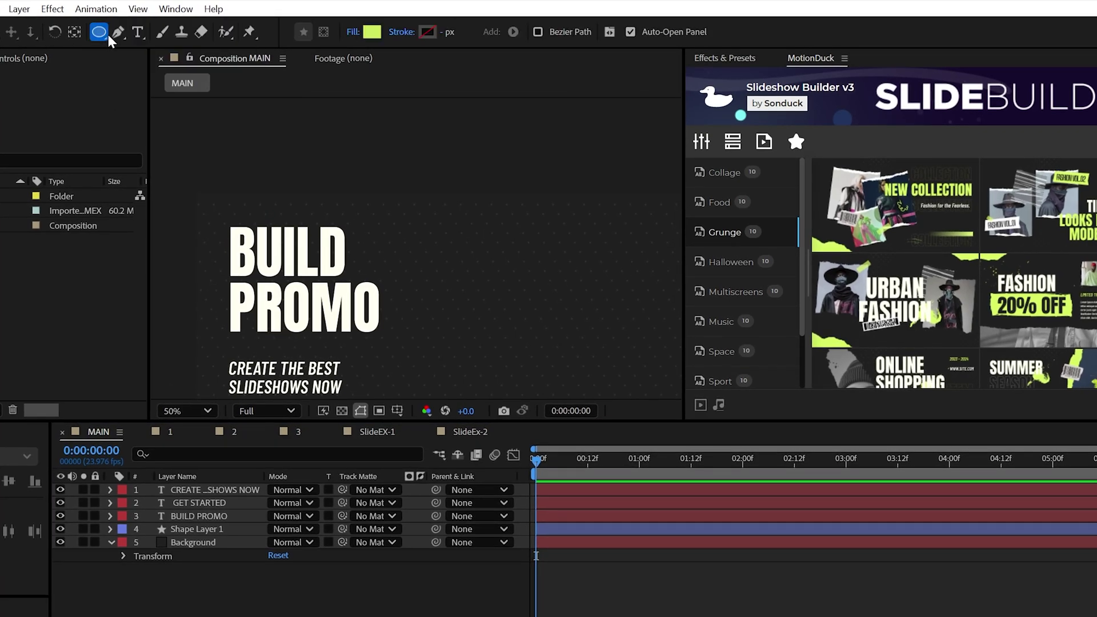
click(118, 31)
click(534, 155)
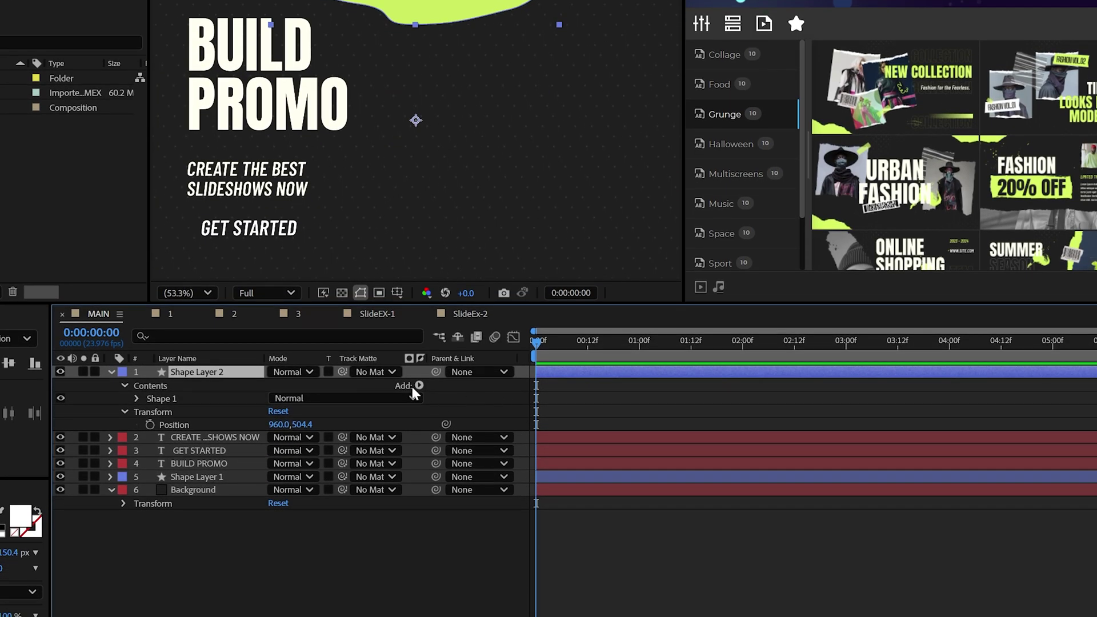
- Add Wiggle Paths to the green shape with size 16, detail 10, Smooth points and 1 wiggle per second
click(419, 386)
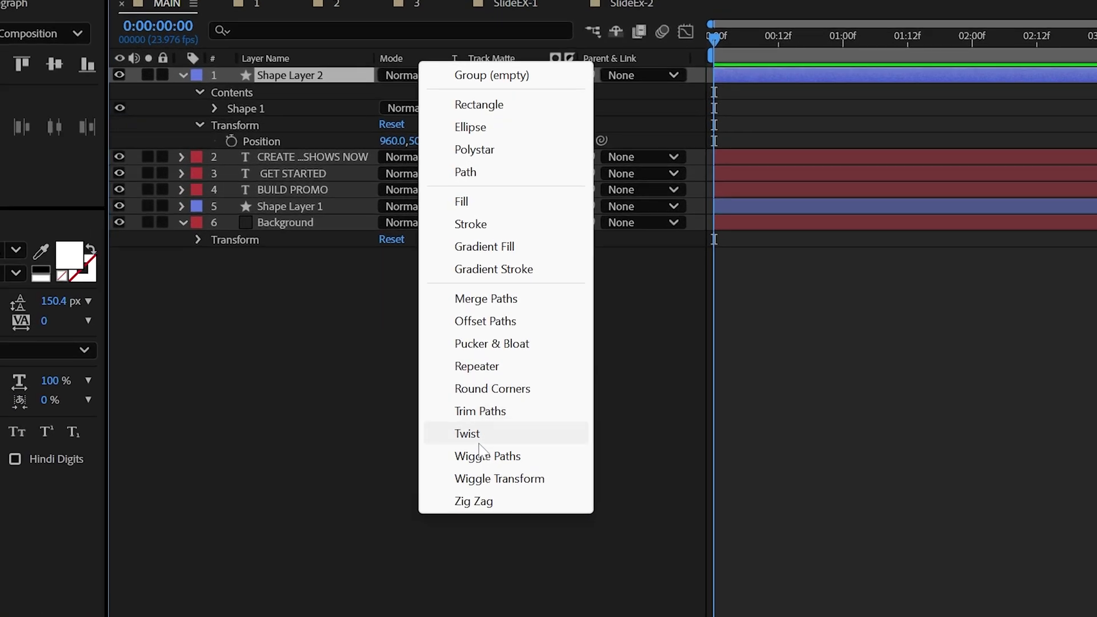
click(369, 616)
click(214, 125)
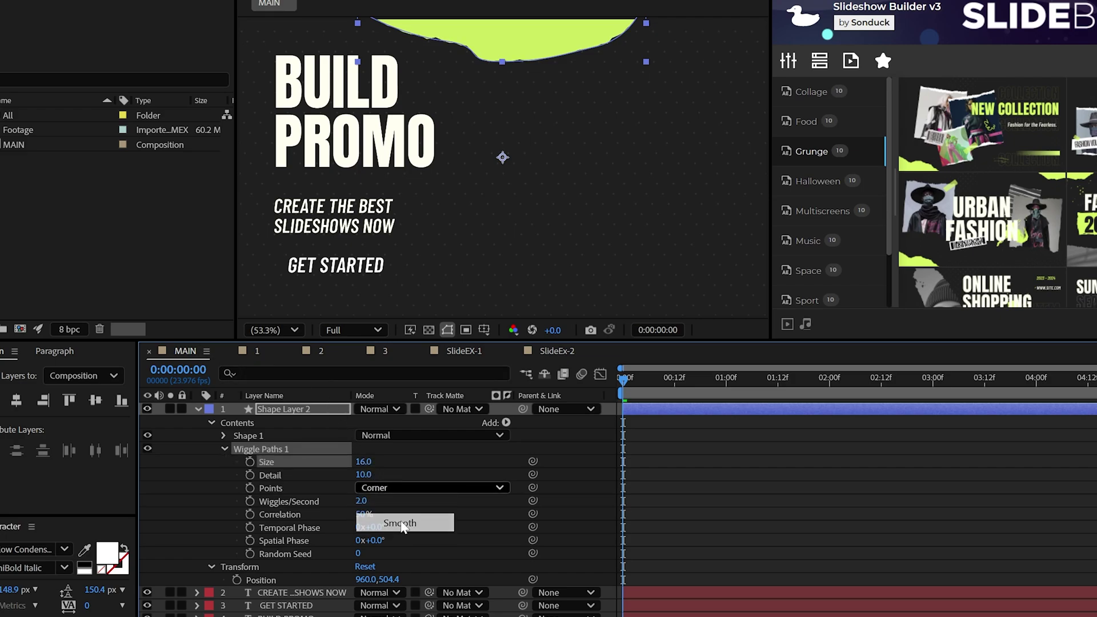
text(1)
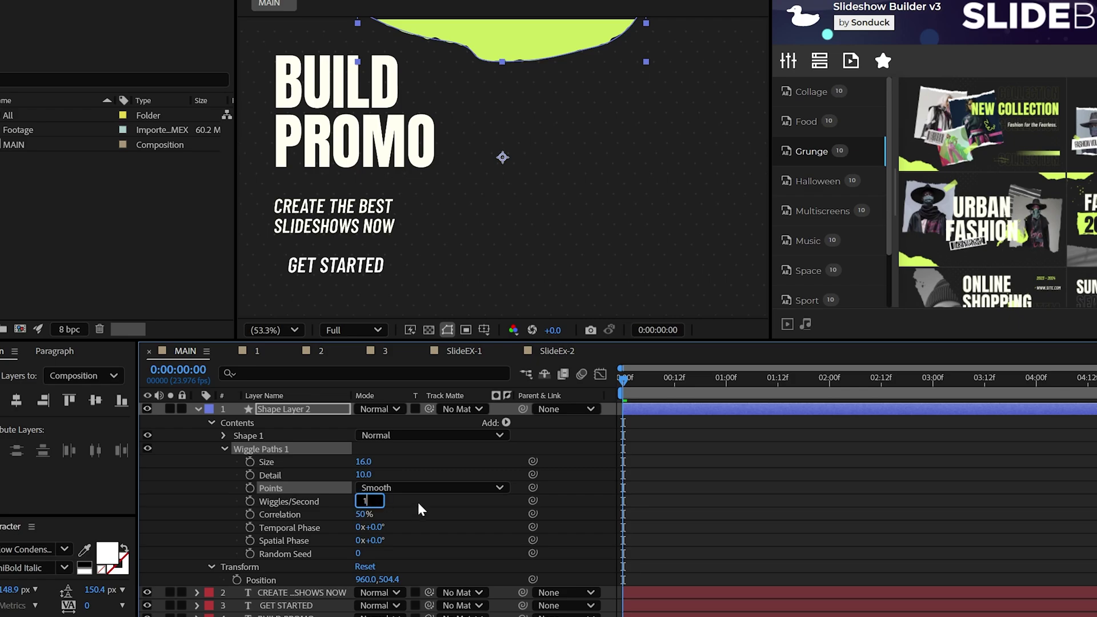
click(417, 502)
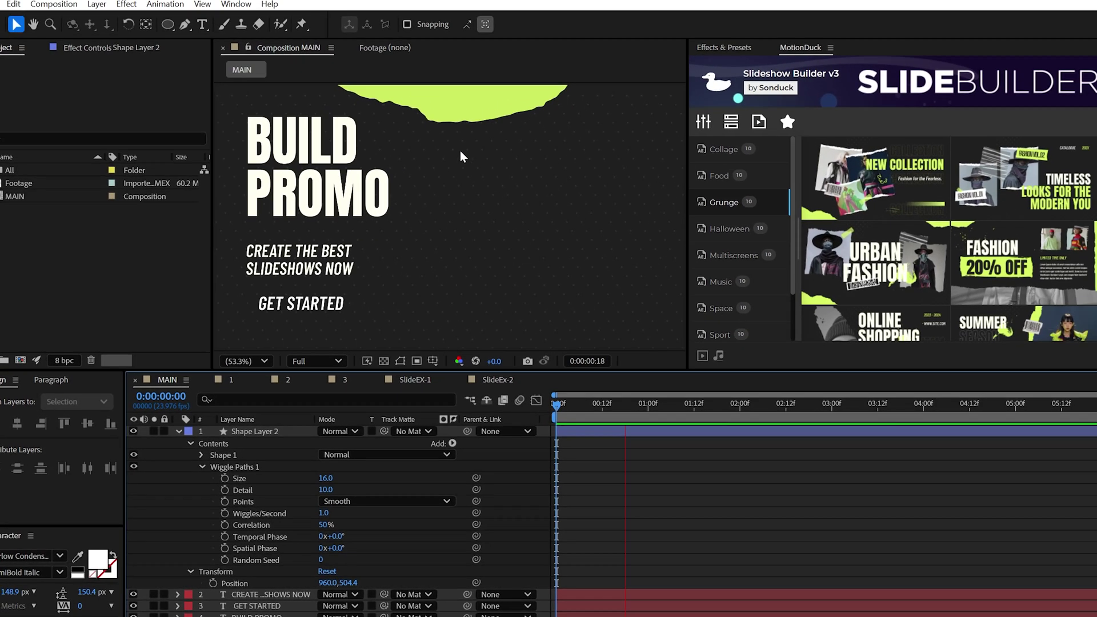
- Apply the Roughen Edges effect to the green shape
click(131, 5)
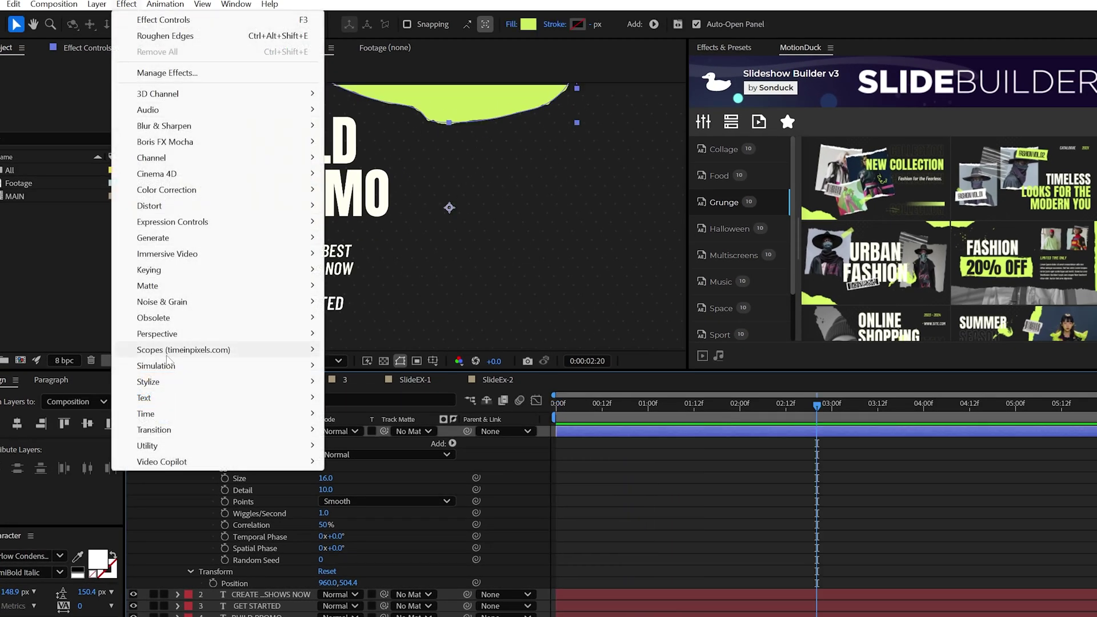
mouse_move(158, 380)
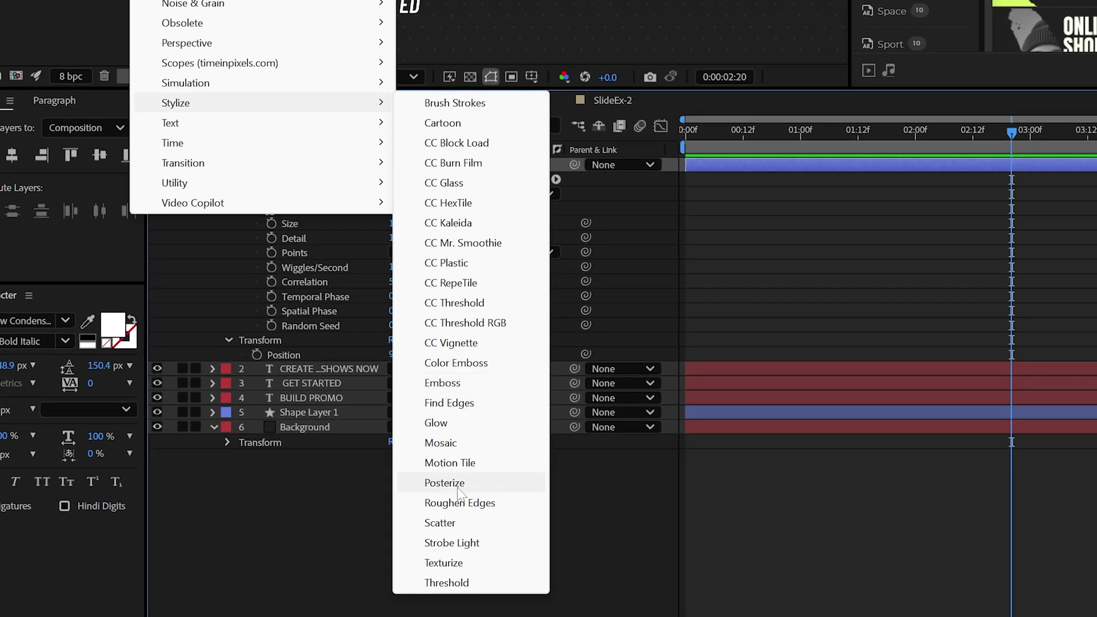
click(460, 503)
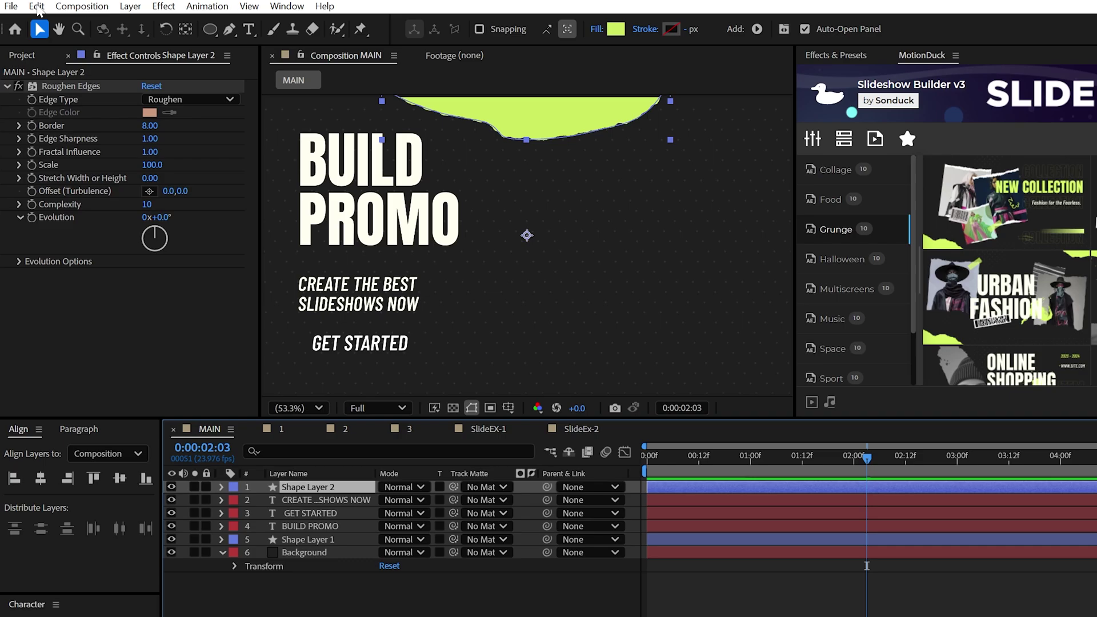
- Duplicate the green shape, rotate the copy 180° and move it toward the frame's lower-left edge
click(36, 6)
click(130, 233)
text(r)
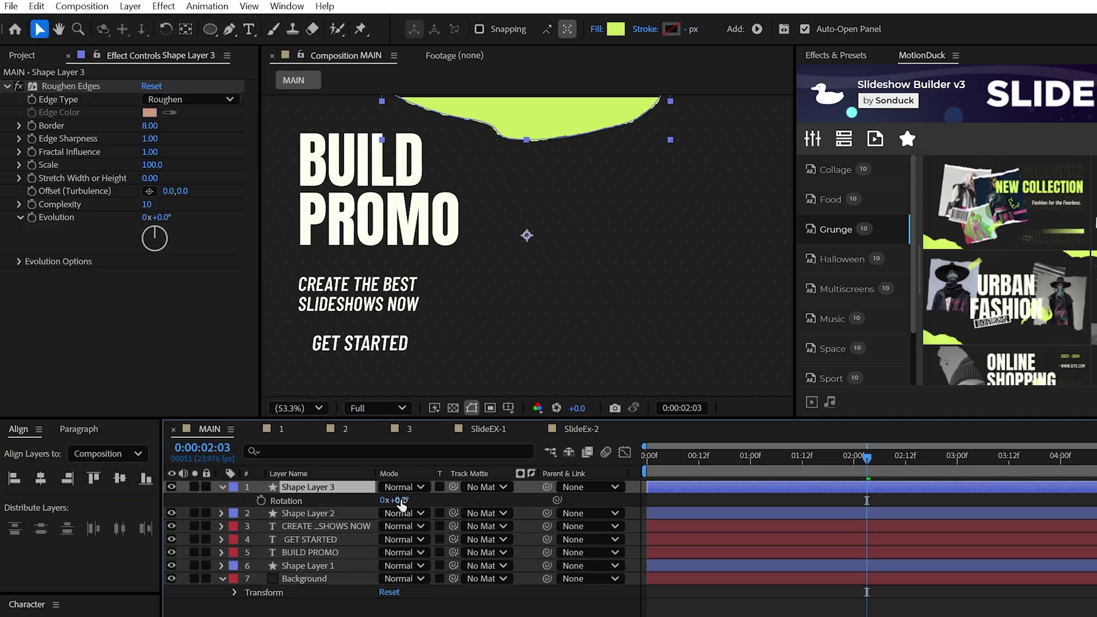
text(180)
key(Return)
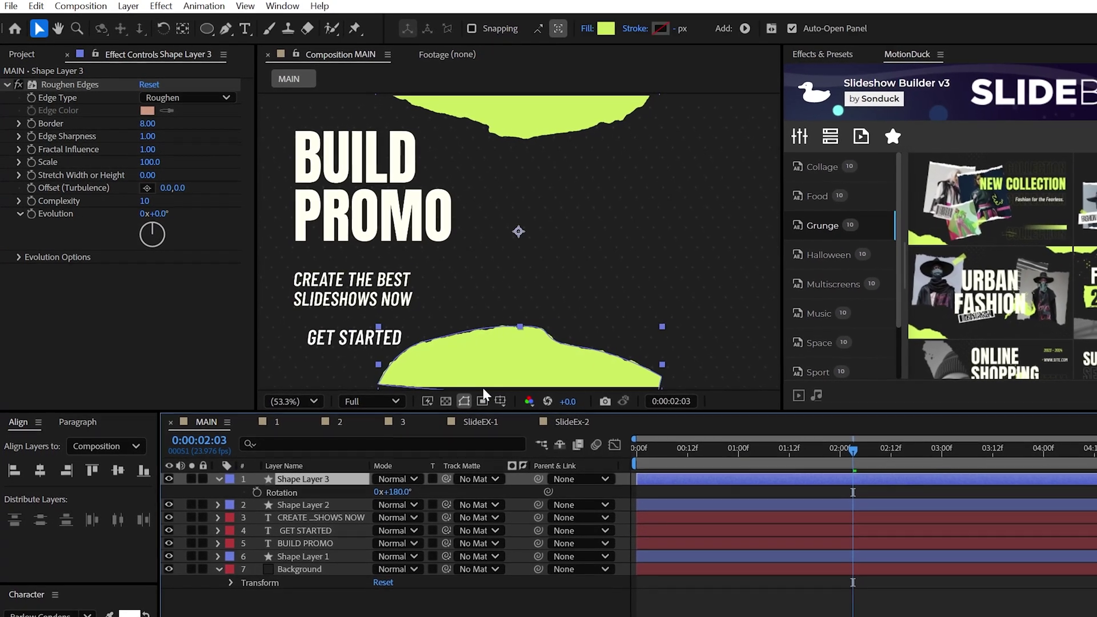
drag(481, 377, 393, 399)
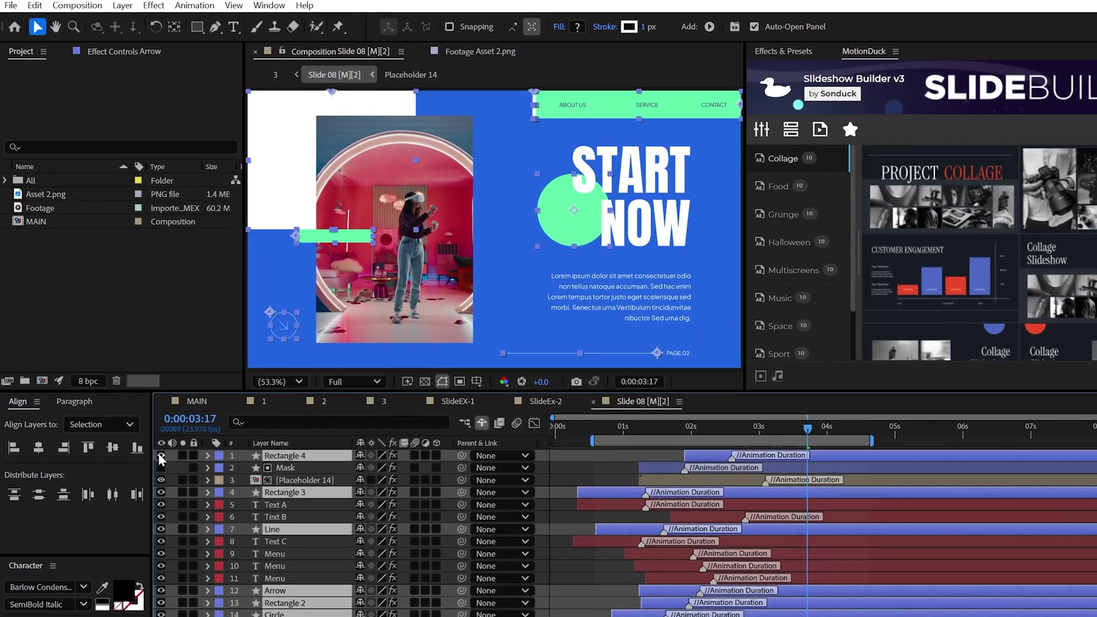
- Toggle the visibility of the selected shape layers in the Slide 08 [M][2] composition
drag(160, 453, 160, 611)
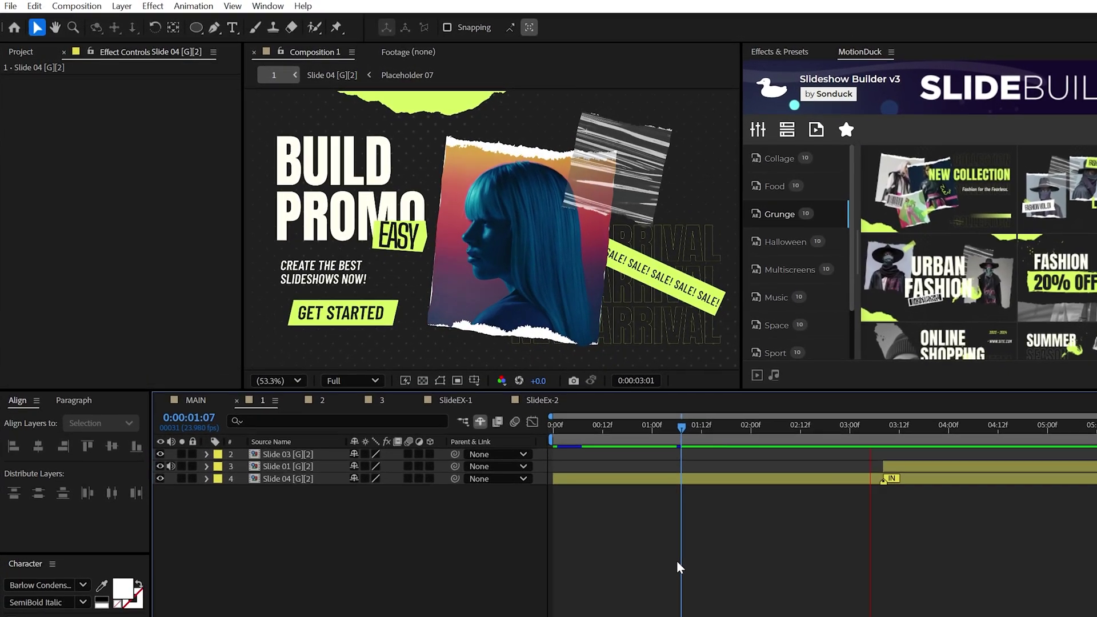
- Preview the New Collection slide template in the Slideshow Builder's Grunge category
mouse_move(938, 212)
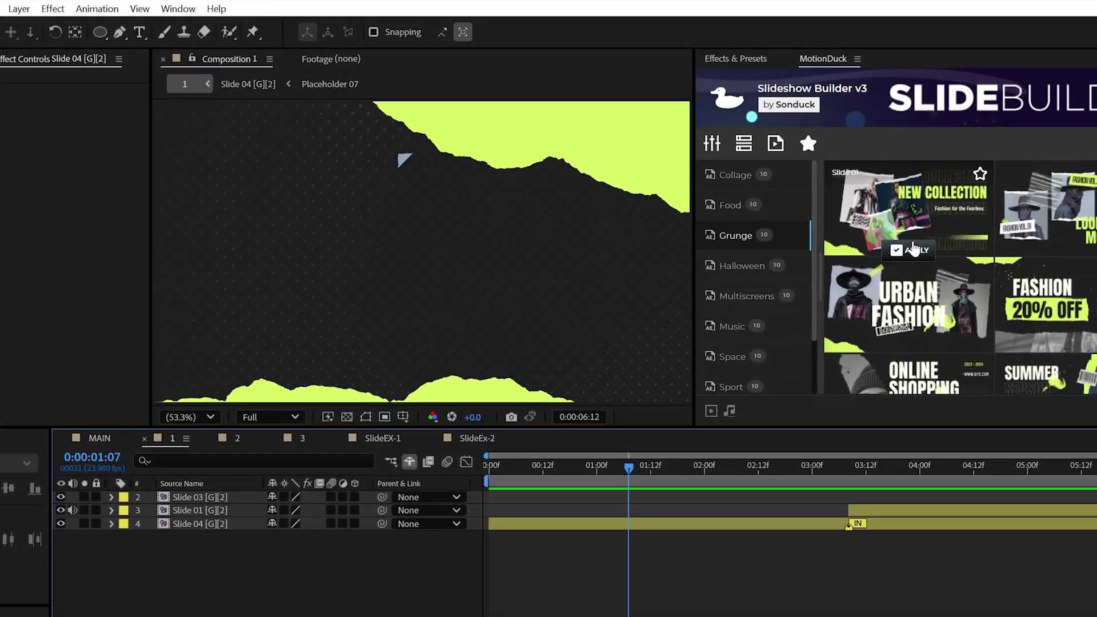
mouse_move(915, 246)
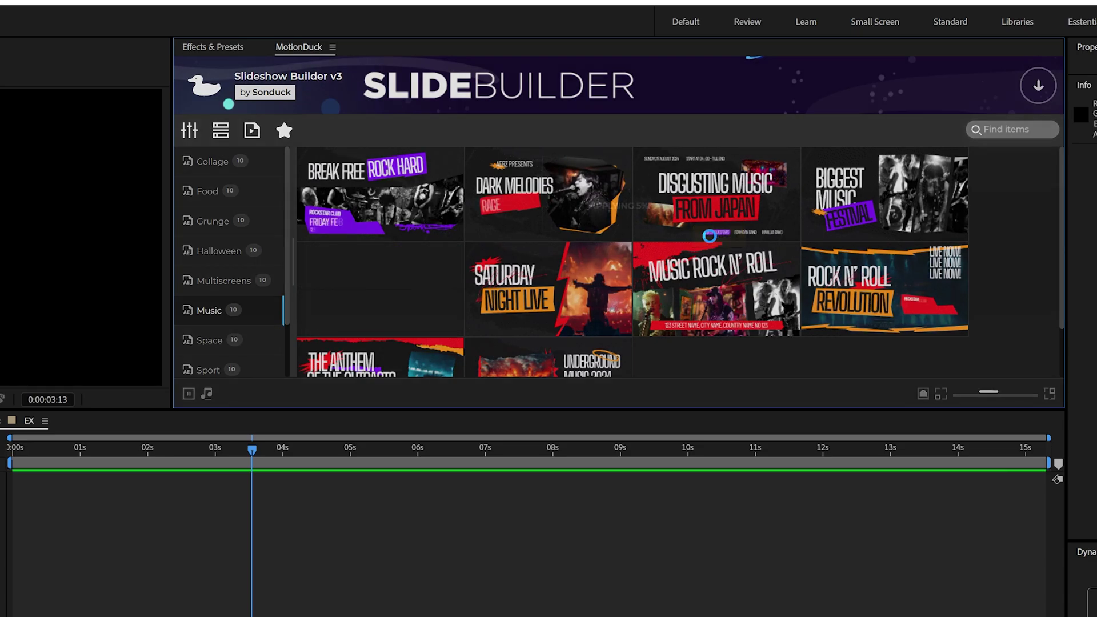
- Add the Disgusting Music From Japan template from the Music category, change the hue of its red colour and open its text settings
click(709, 236)
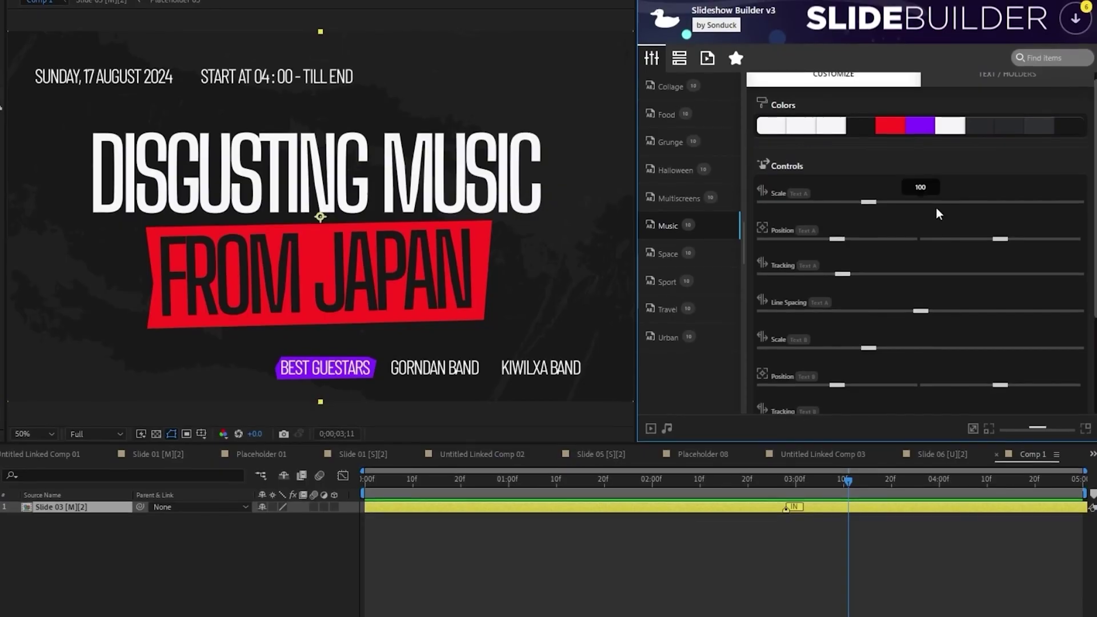
click(891, 126)
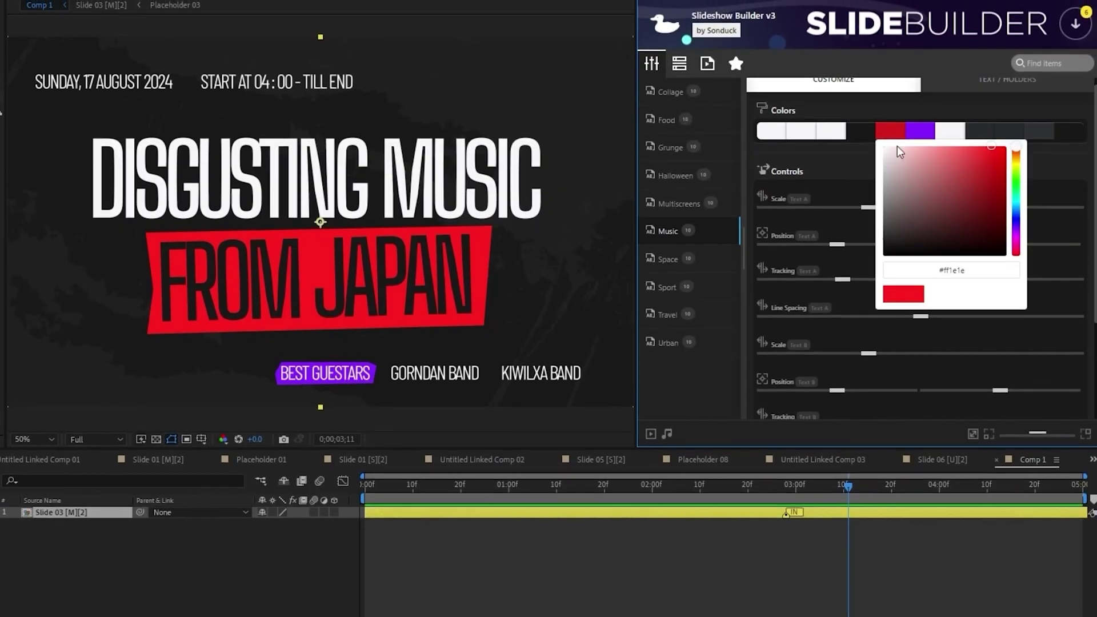
click(1016, 177)
click(1067, 160)
click(1005, 78)
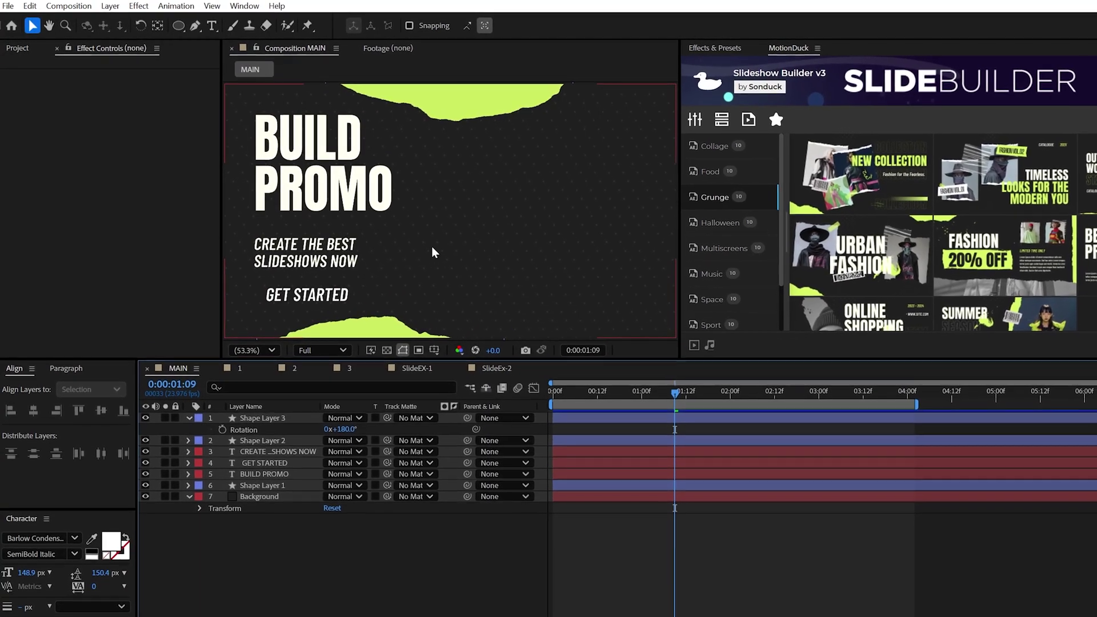
- Draw a white, roughly square rectangle shape to the right of the promo text in the MAIN composition
click(176, 25)
click(217, 27)
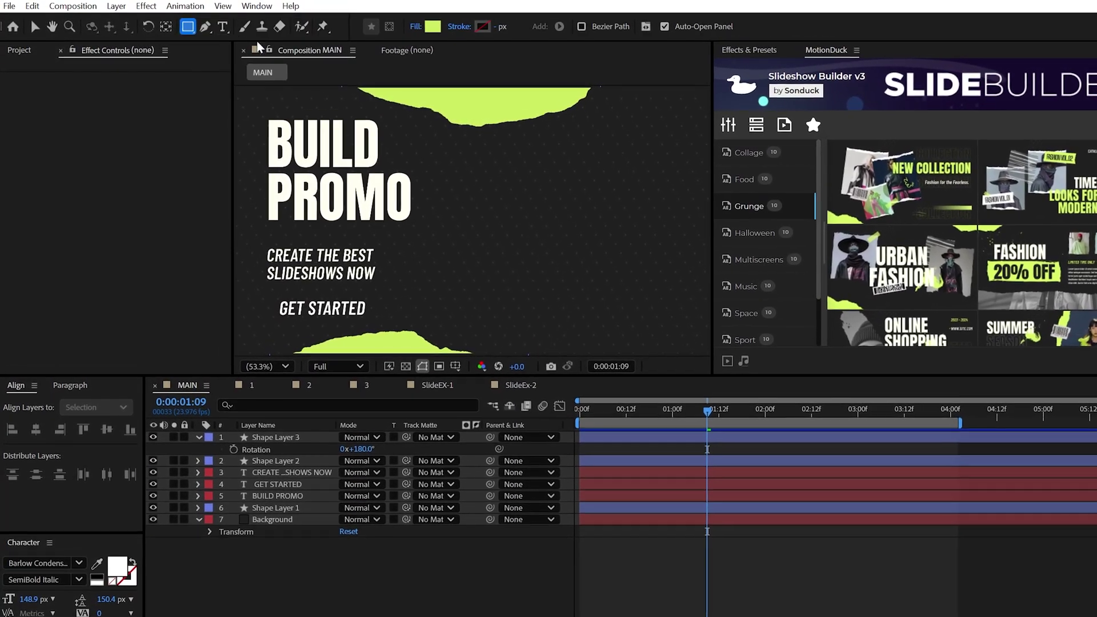
drag(514, 169, 679, 356)
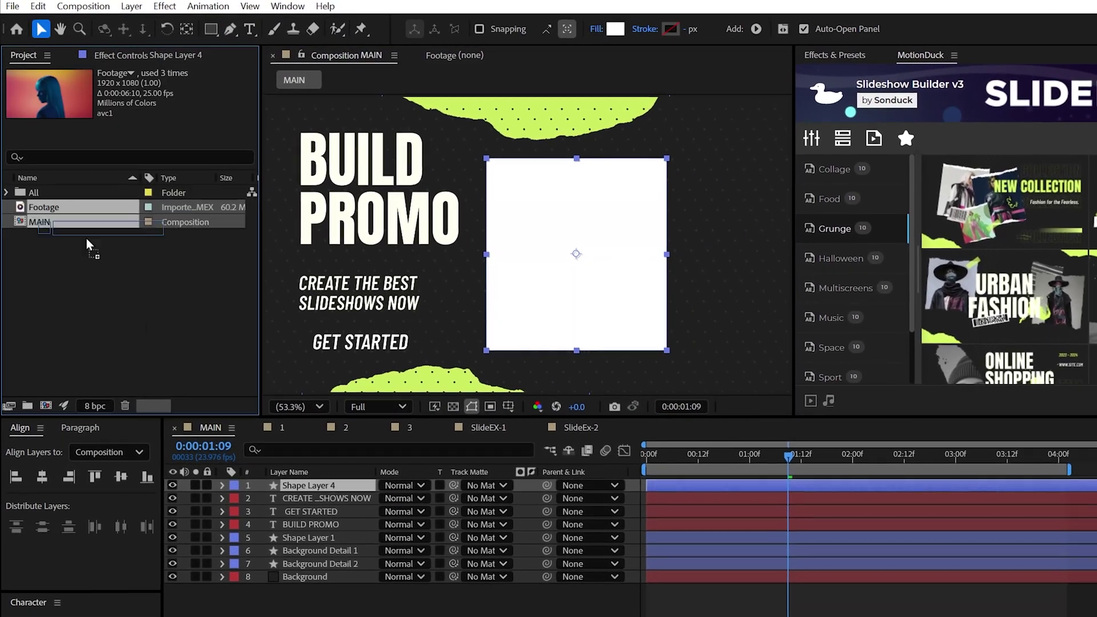
- Place the Footage clip above all layers in MAIN and set Shape Layer 4 as its track matte
drag(91, 214, 291, 487)
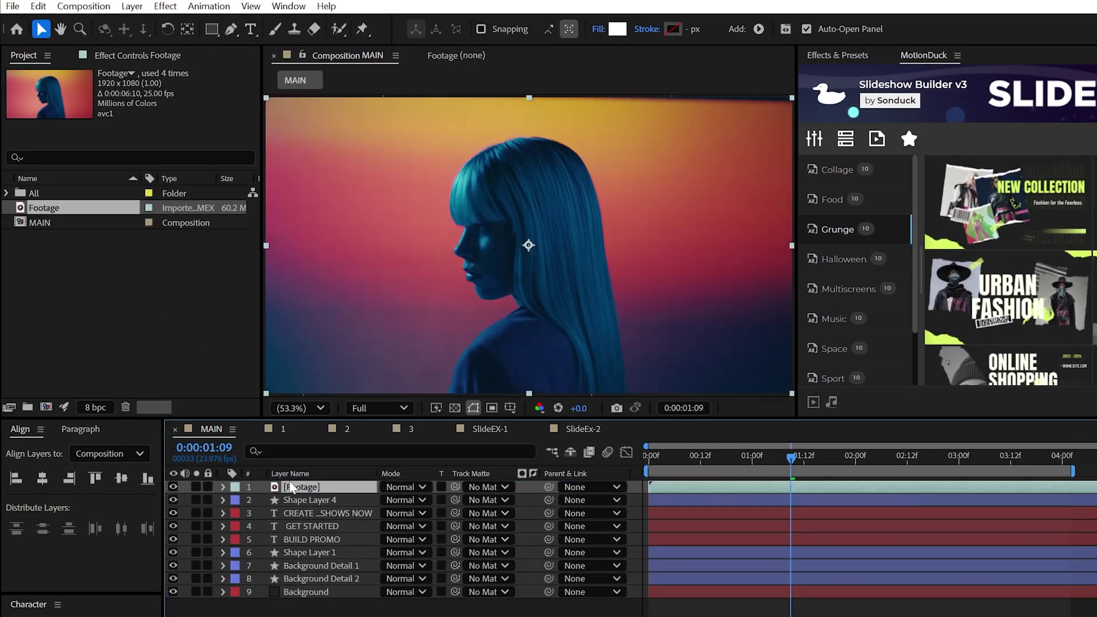
click(484, 489)
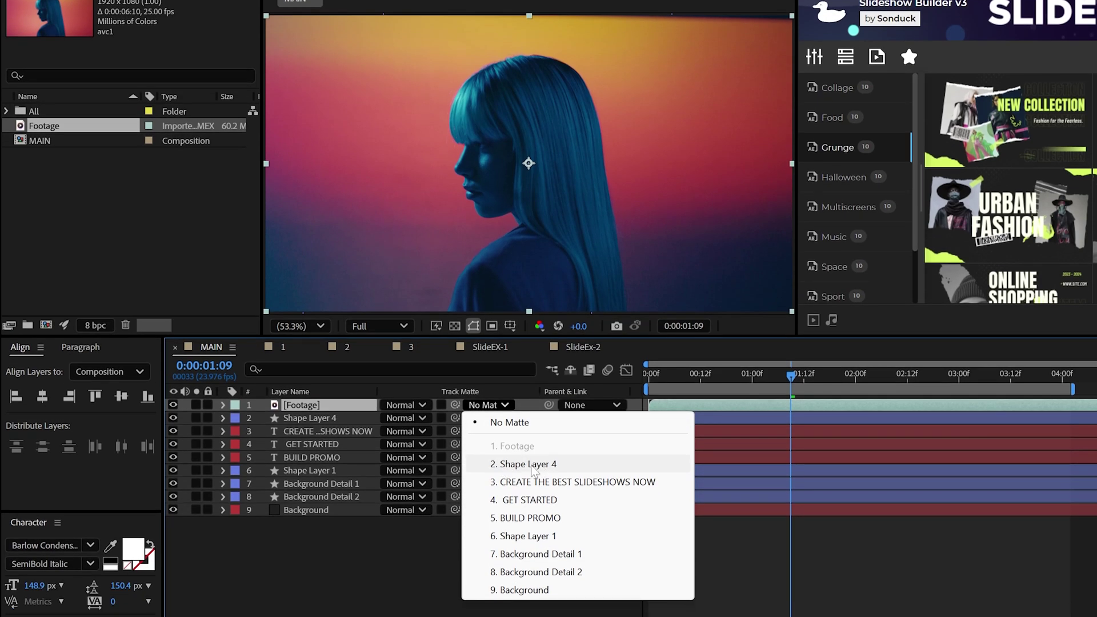
click(531, 464)
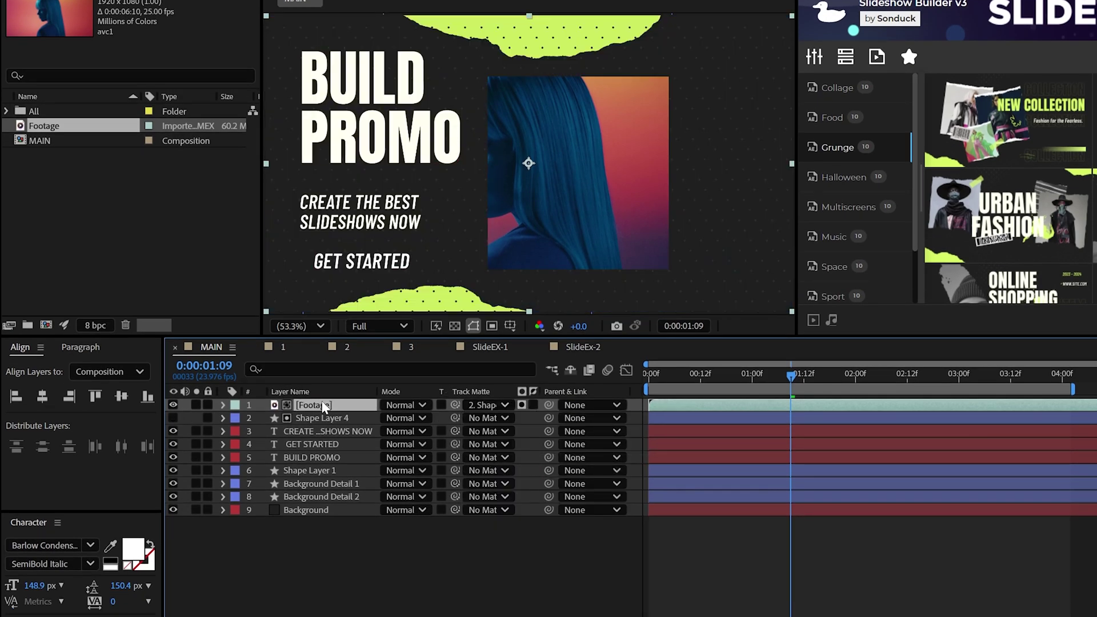
- Scale the Footage layer to 61% and shift it horizontally to about 1116 so the woman sits inside the square
click(223, 405)
click(238, 419)
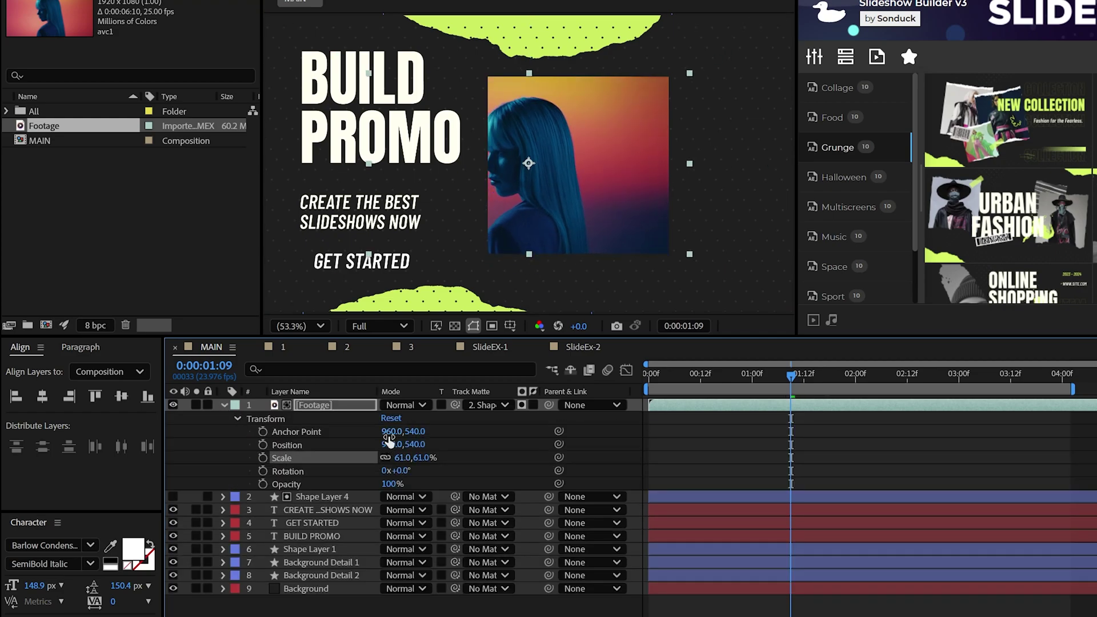
drag(426, 443, 523, 440)
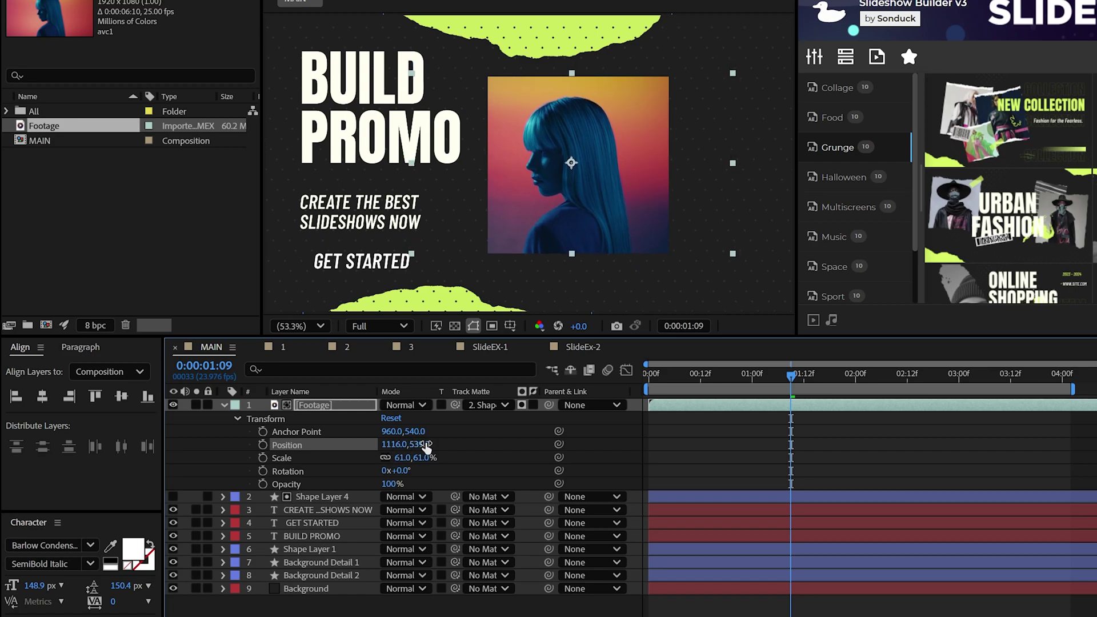
- Copy the Wiggle Paths operator from Background Detail 1 onto the Shape Layer 4 matte
click(303, 484)
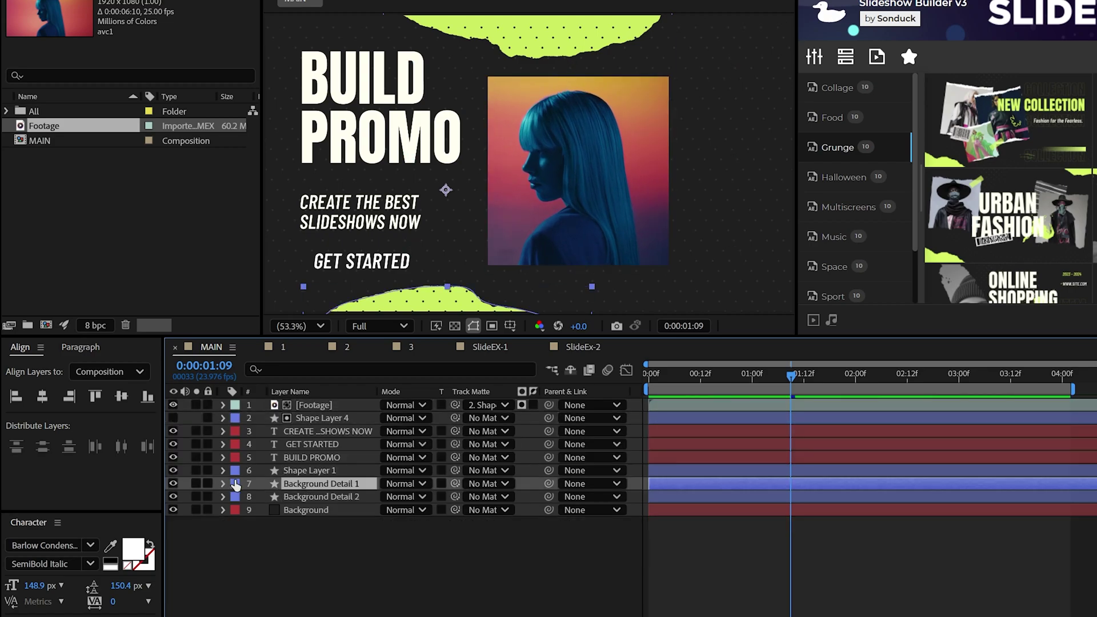
click(224, 484)
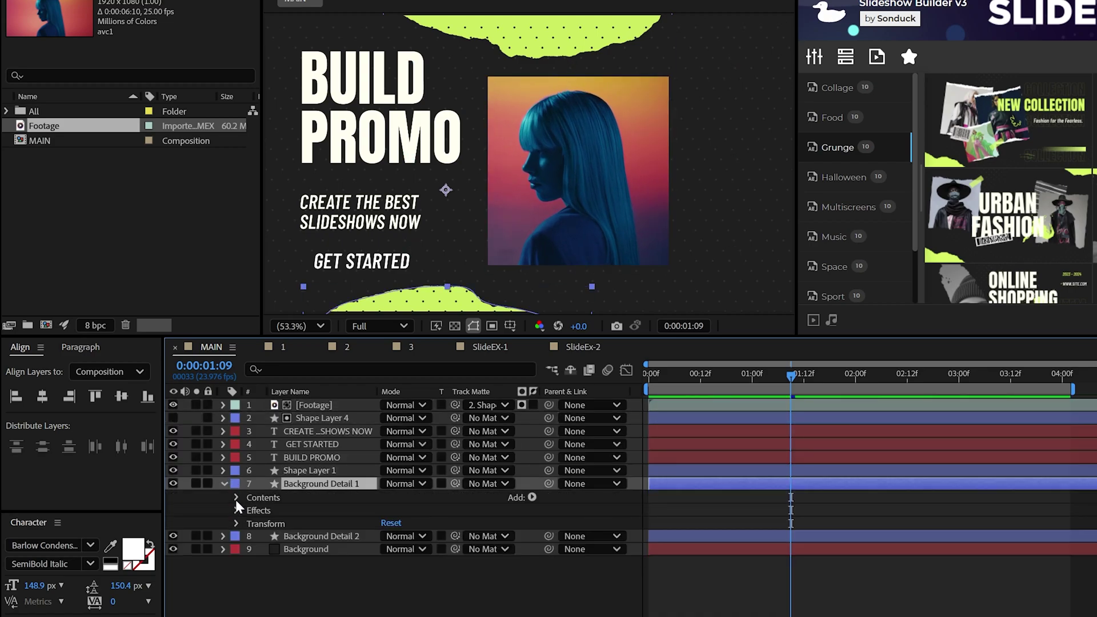
click(236, 498)
click(324, 418)
key(ctrl+v)
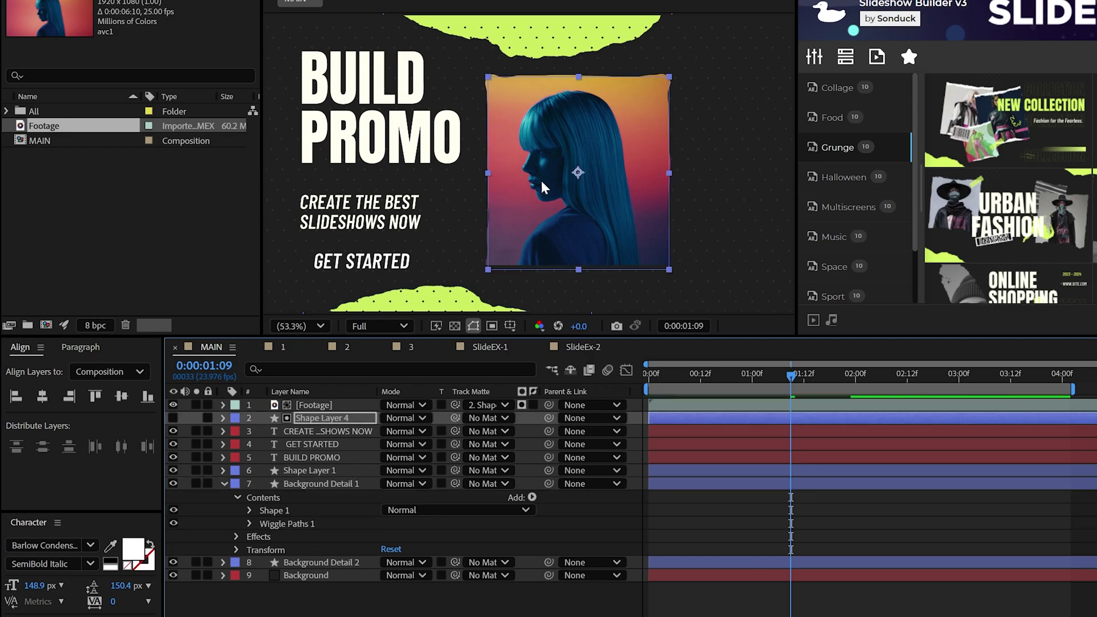
- Copy the Roughen Edges effect from Background Detail 1 onto the Shape Layer 4 matte
key(ctrl+shift+a)
click(322, 484)
key(e)
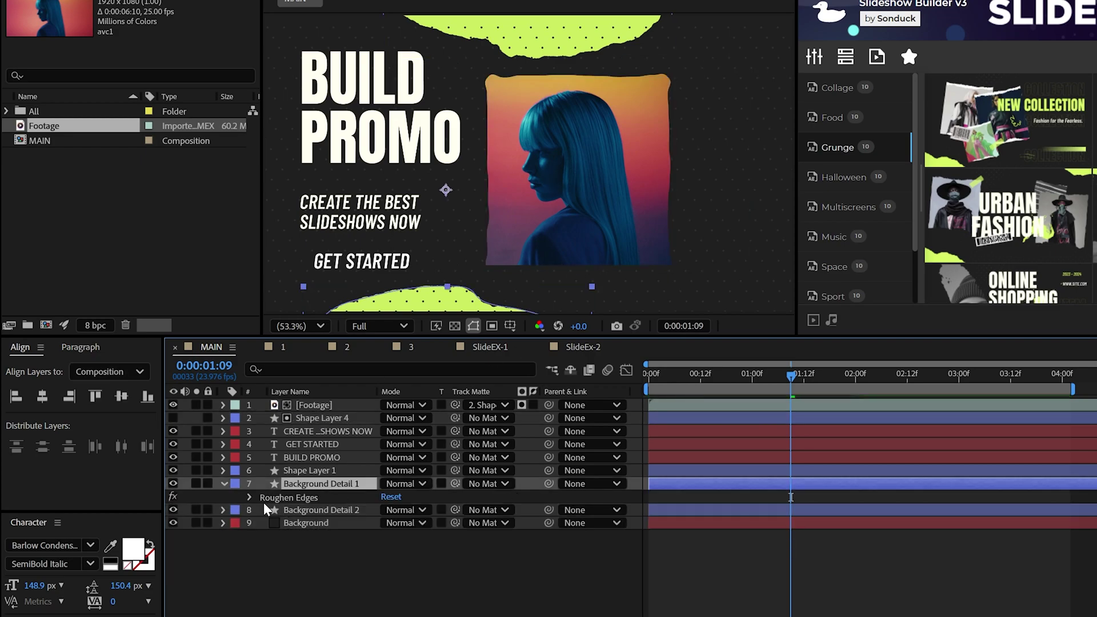
click(318, 417)
click(569, 150)
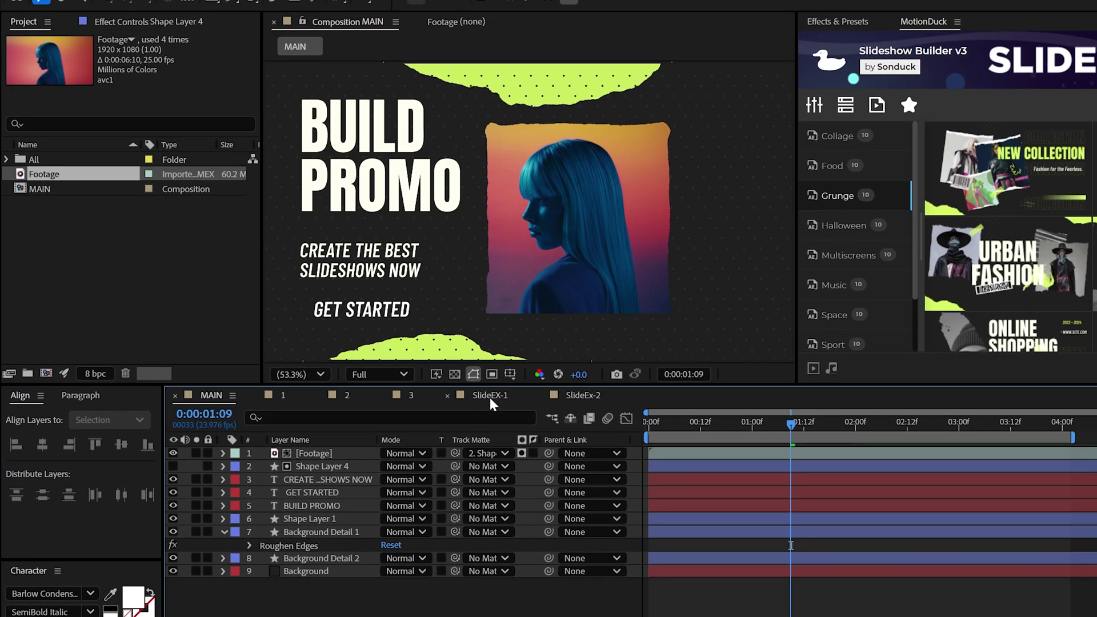
- Duplicate Shape Layer 4 and make the copy visible as a white torn outline behind the footage
click(308, 417)
key(ctrl+d)
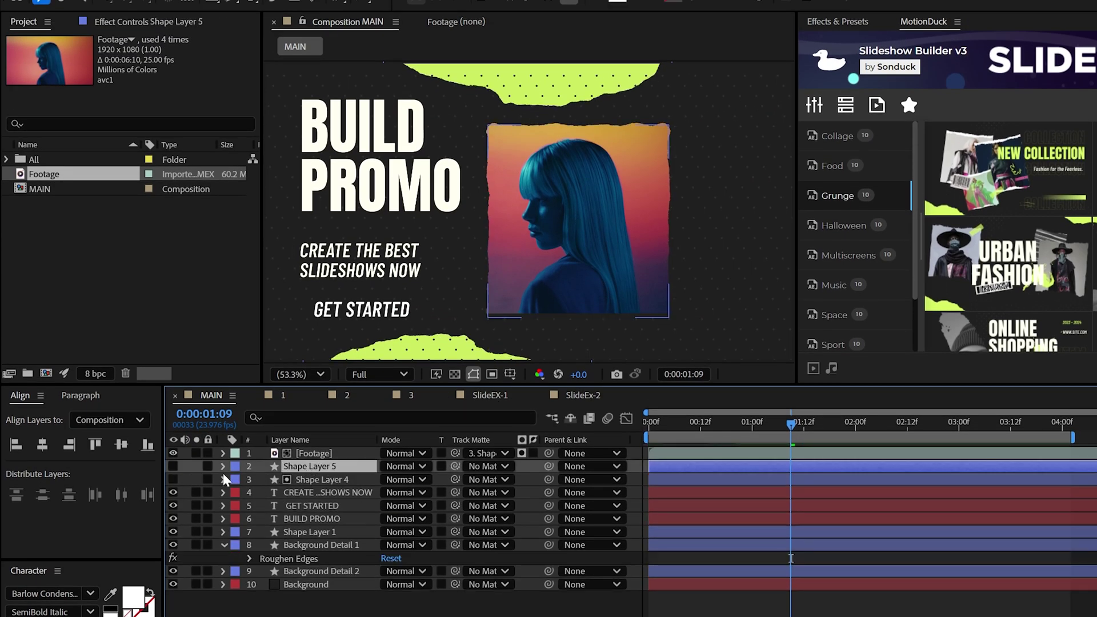
click(174, 466)
click(339, 601)
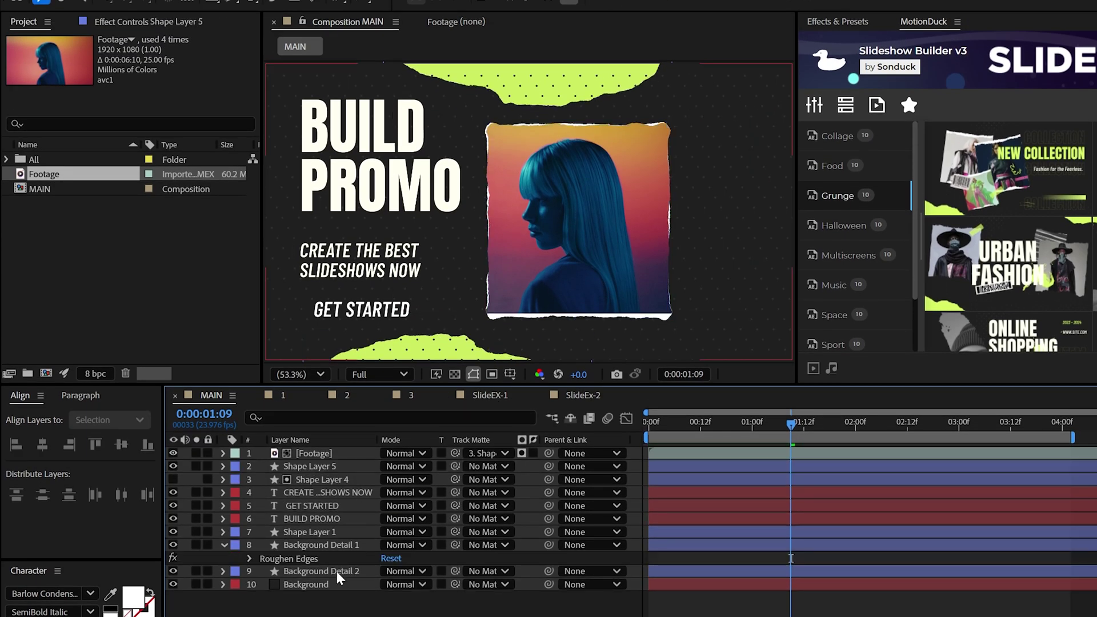
click(313, 467)
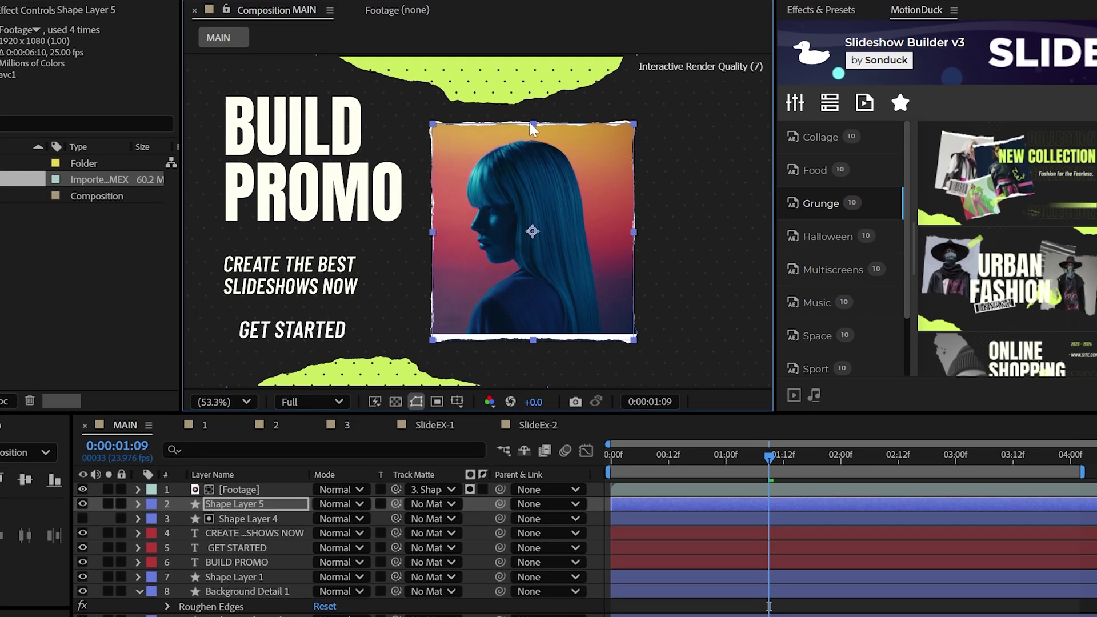
- View the Slide 03 [M][2] composition fitted to the viewer
click(769, 606)
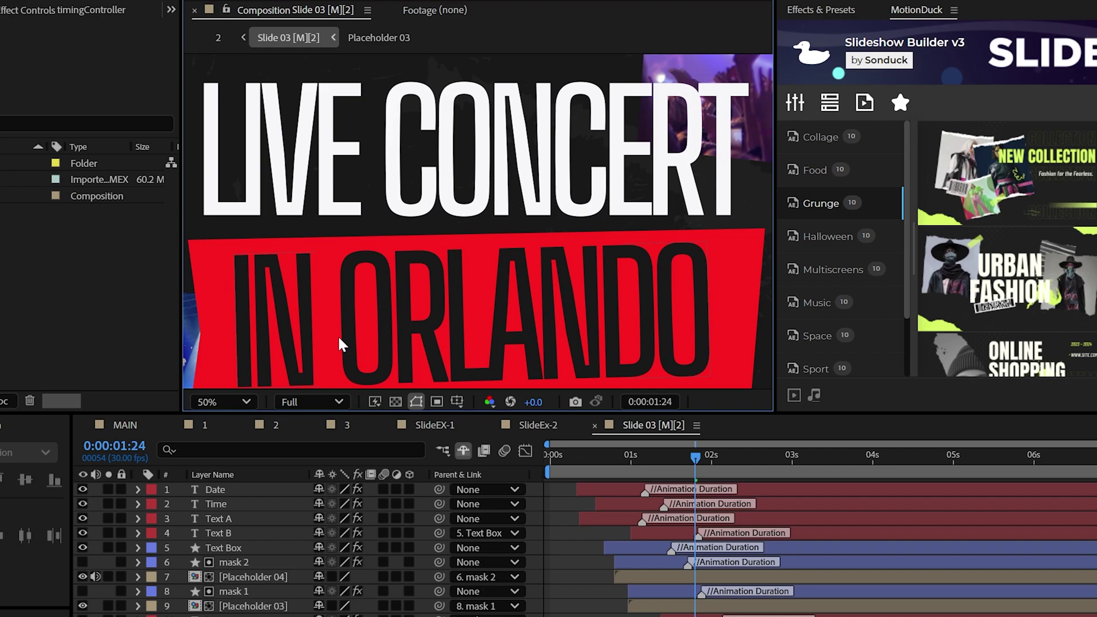
click(216, 404)
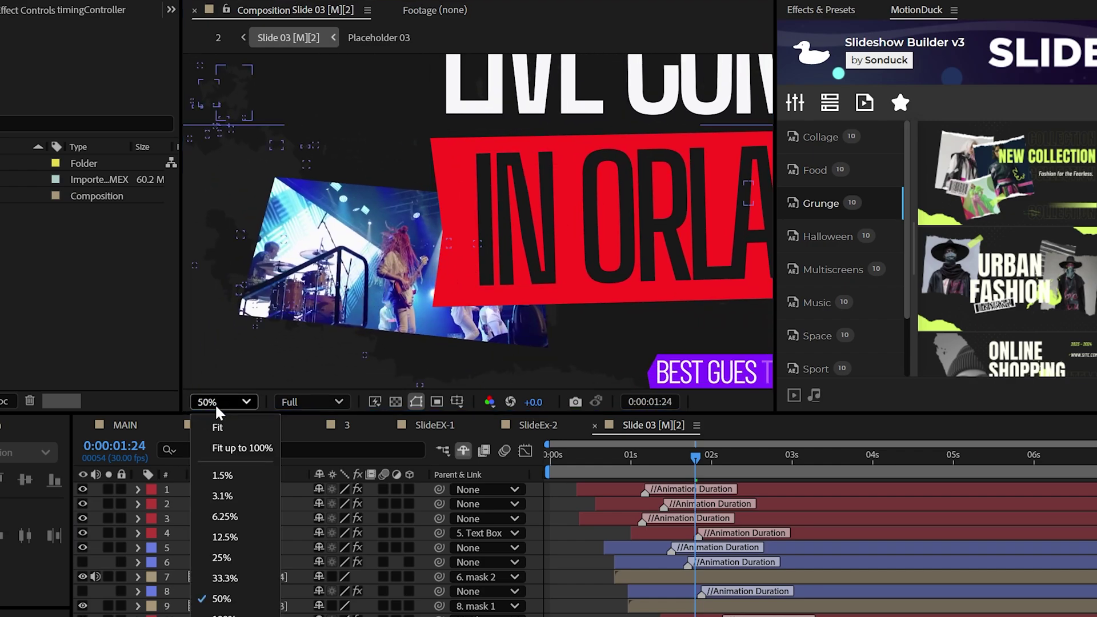
click(216, 428)
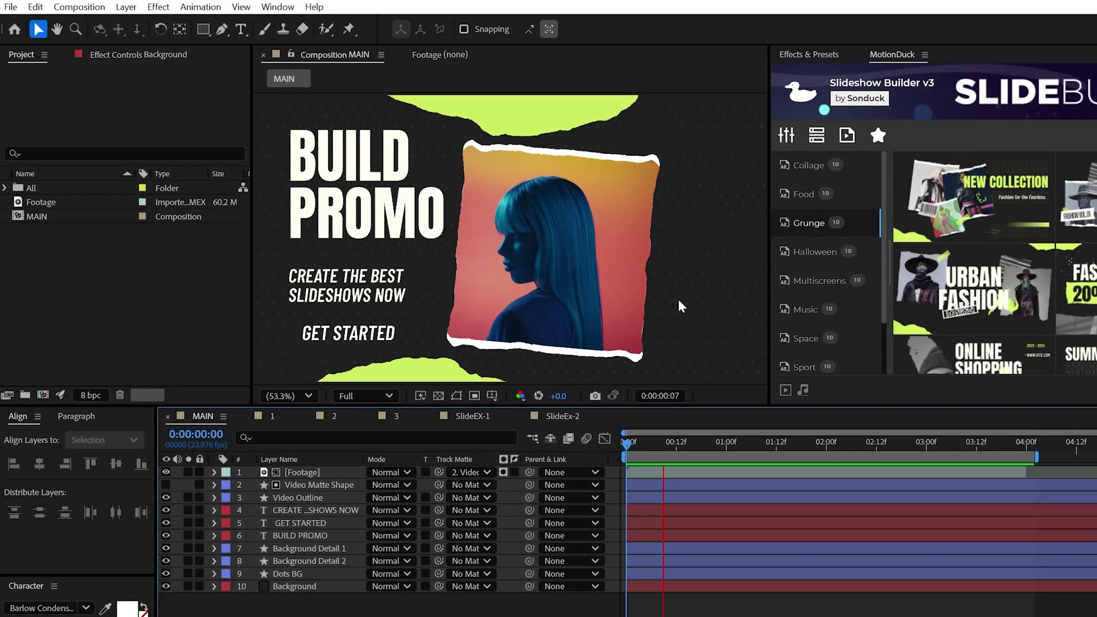
- Add a text layer reading SEAMLESS on three lines to the right of the photo
click(235, 30)
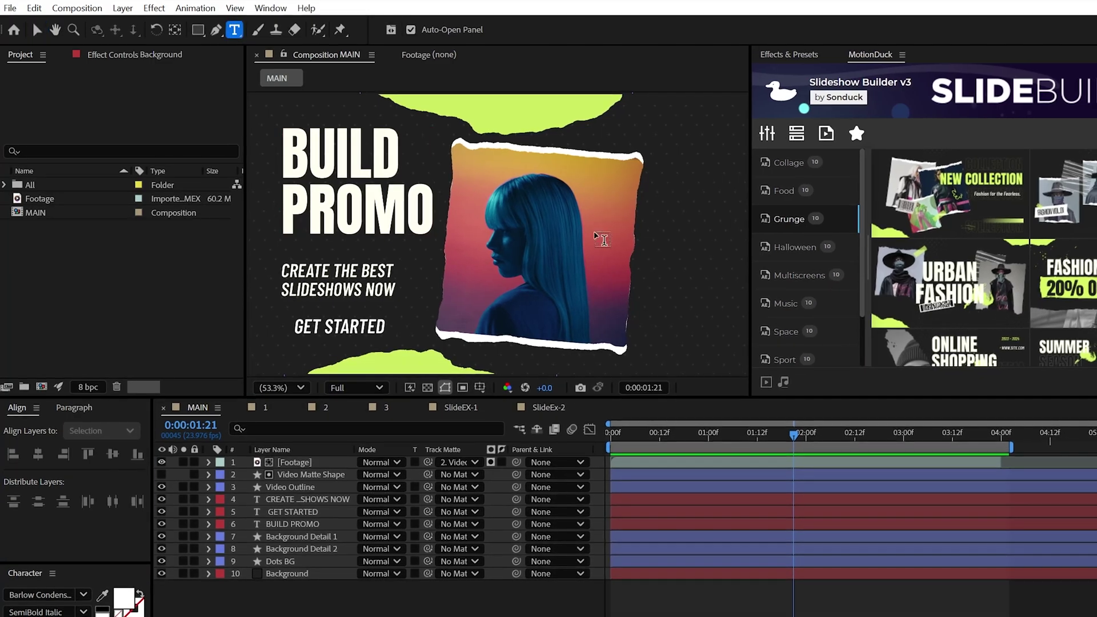
click(651, 281)
text(SEAMLESS)
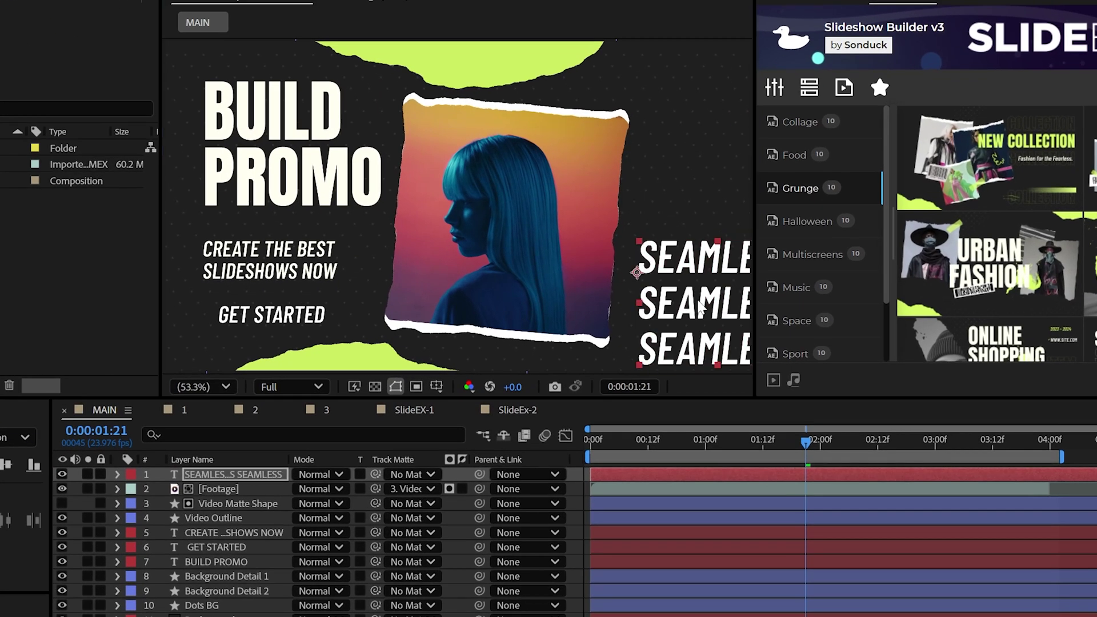
- Move the SEAMLESS text over the photo's lower-right edge and set its font to Anton
drag(698, 303, 624, 283)
double_click(624, 283)
click(39, 507)
text(anton)
key(Return)
- Turn the SEAMLESS text into an outline with no fill and a 3 px lime-green stroke
click(124, 507)
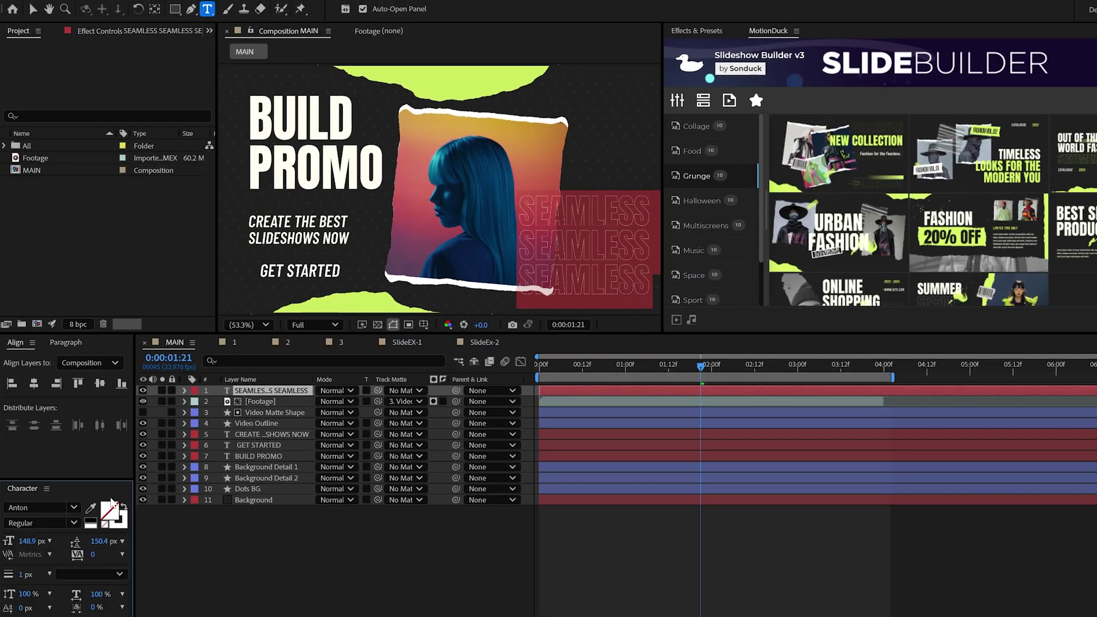
key(Return)
click(119, 522)
click(718, 298)
click(440, 83)
click(729, 230)
- Move the SEAMLESS text layer below the BUILD PROMO layer so it sits behind the photo
click(32, 10)
drag(247, 391, 249, 418)
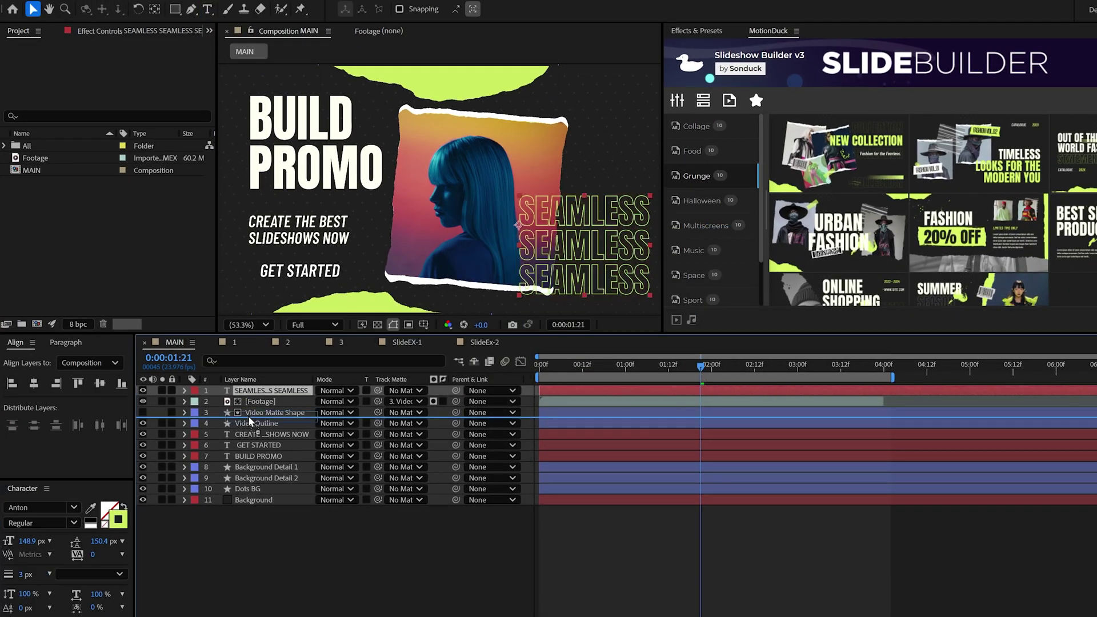
drag(249, 461, 249, 461)
- Add lime-green EASY text rotated -30° and VERY! VERY! VERY! VERY! text rotated 38° on either side of the photo
key(ctrl+t)
click(600, 128)
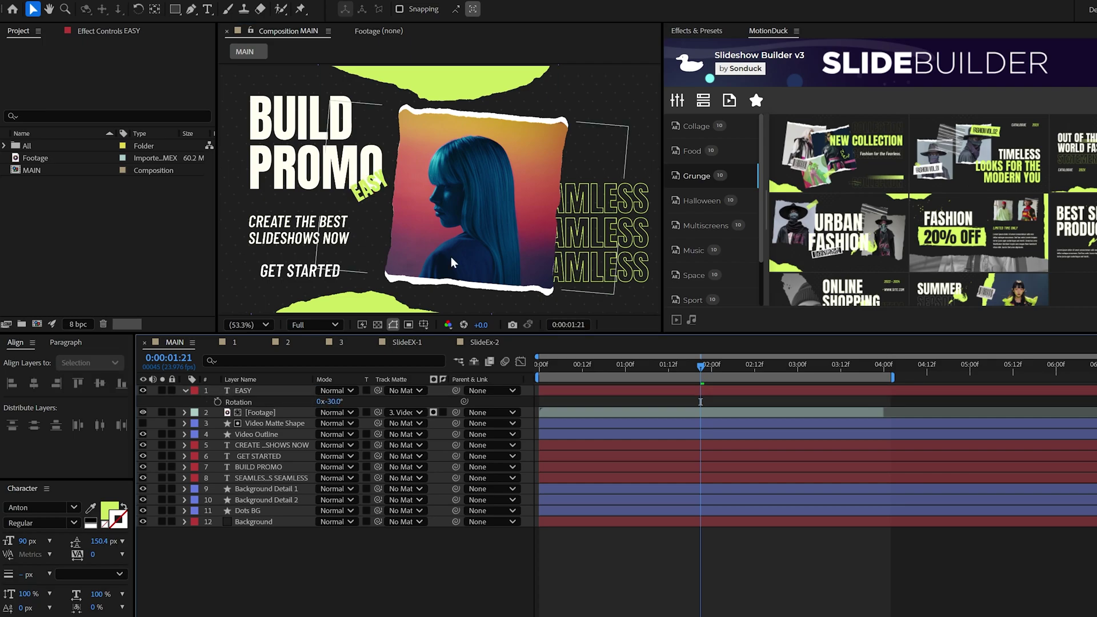
click(600, 157)
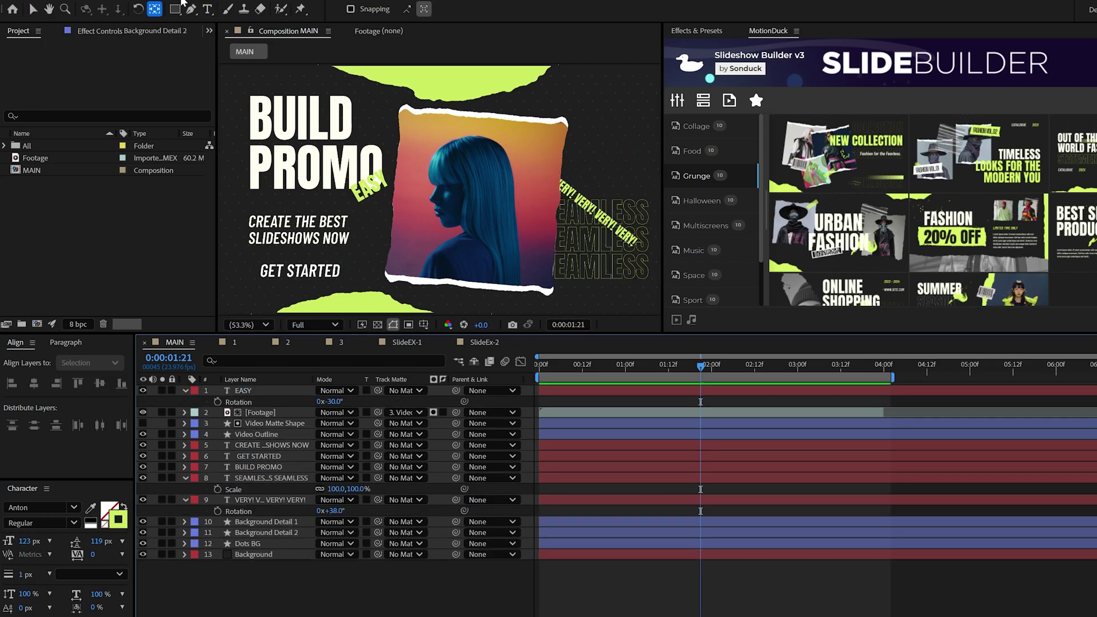
- Draw a long thin lime-green rectangle across the photo and rotate it to 38°
drag(534, 250, 550, 245)
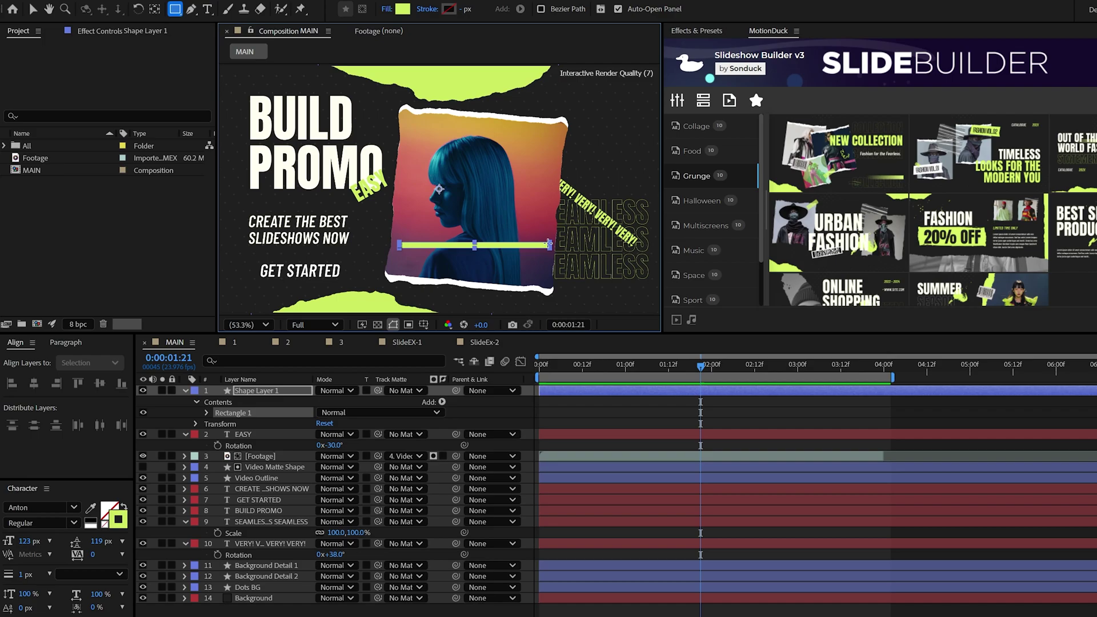
key(r)
click(335, 402)
text(38)
key(Return)
- Center the green bar's anchor point, move the bar over the VERY! text and place its layer below the text layers
click(257, 390)
key(v)
key(ctrl+alt+Home)
drag(417, 255, 532, 174)
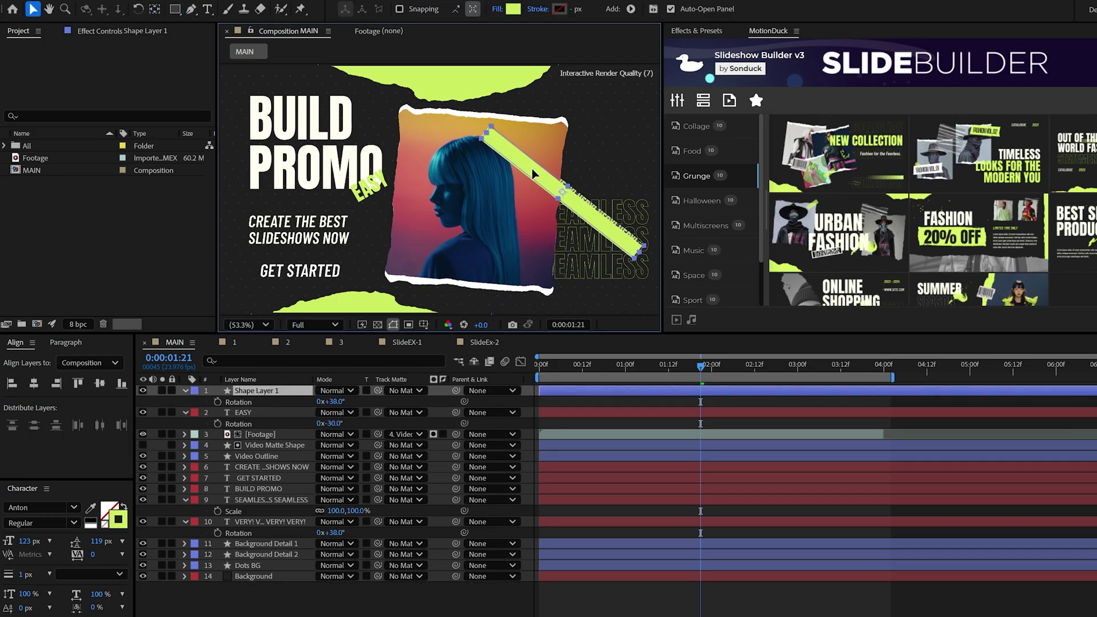
drag(240, 525, 241, 527)
- Set the VERY! text's fill to black and move its layer above the SEAMLESS layer
click(269, 500)
click(106, 508)
drag(553, 241, 459, 390)
click(727, 232)
drag(263, 500, 260, 473)
- Draw a lime-green rectangle over the EASY text and rotate it to -30°
key(q)
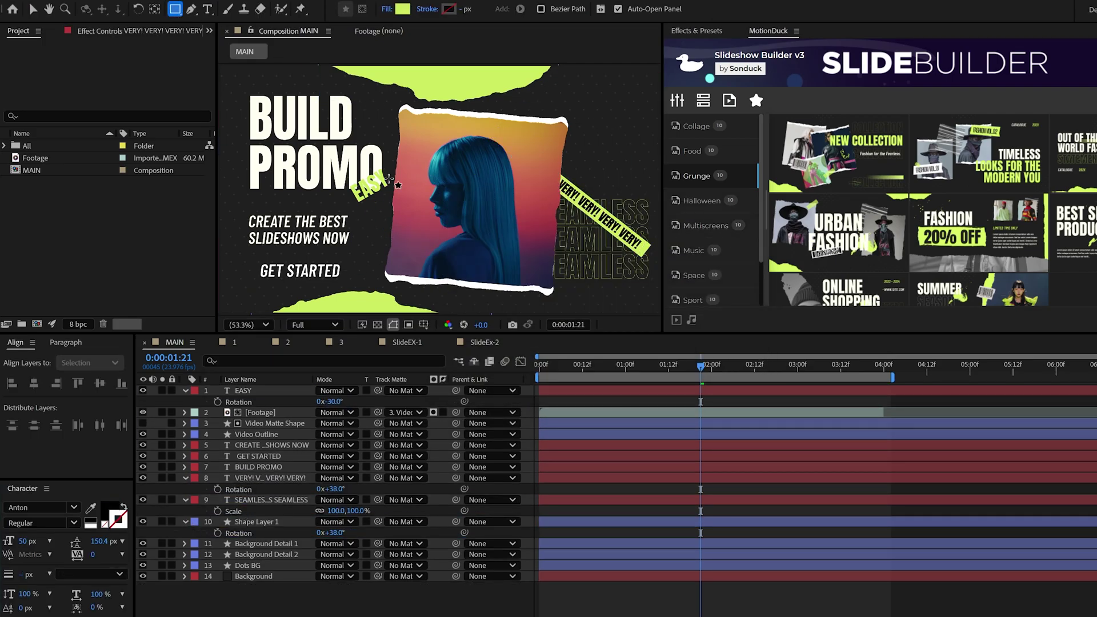
drag(314, 207, 375, 226)
key(r)
click(333, 401)
text(-30)
key(Return)
- Set the EASY! text's fill to black and position it on its green box
click(107, 508)
drag(552, 240, 459, 391)
click(728, 231)
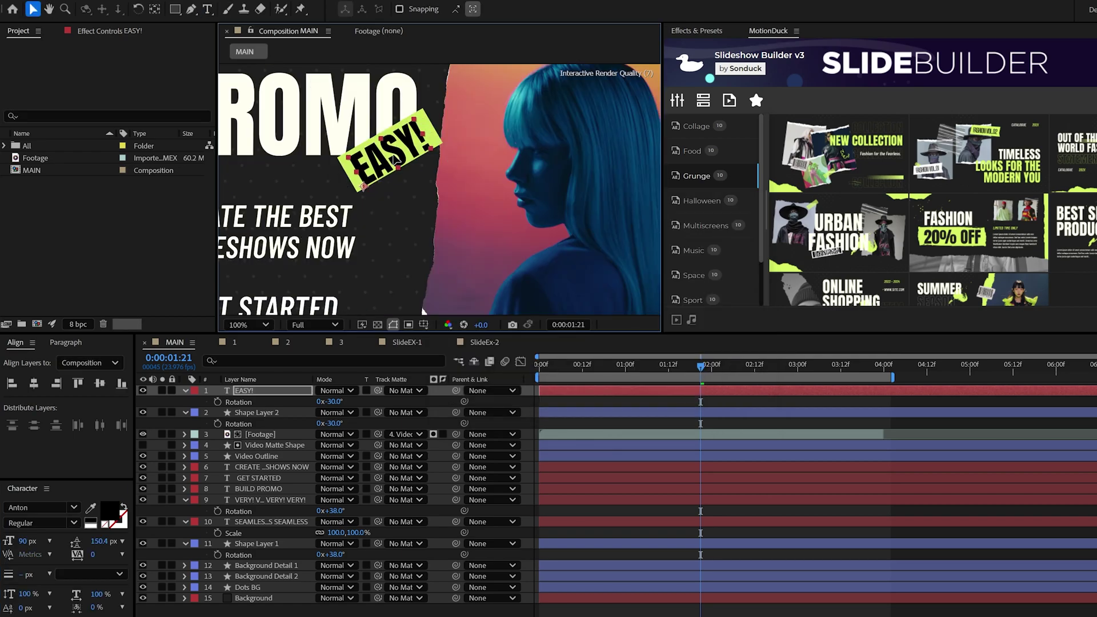
drag(317, 226, 399, 250)
click(107, 508)
- Copy the EASY text and its Shape Layer 2 box from the SlideEX-1 composition into MAIN
click(485, 342)
click(257, 446)
shift+click(257, 457)
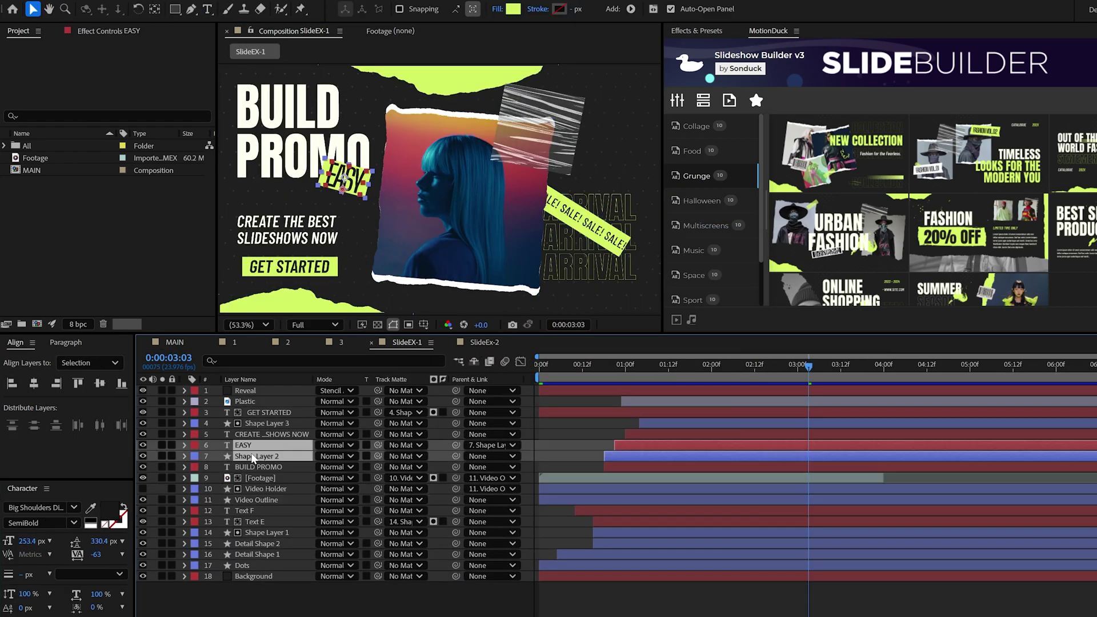
key(ctrl+c)
click(175, 343)
key(ctrl+v)
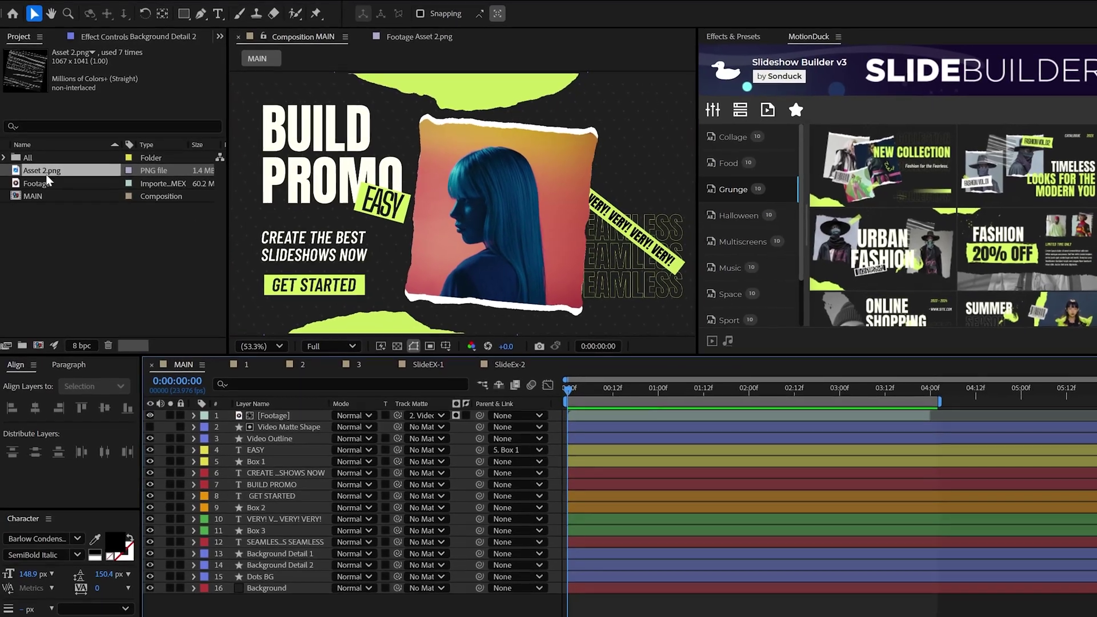
- Add Asset 2.png as the topmost layer in MAIN and scale it to 40%
drag(42, 161, 227, 380)
drag(244, 418, 250, 433)
key(s)
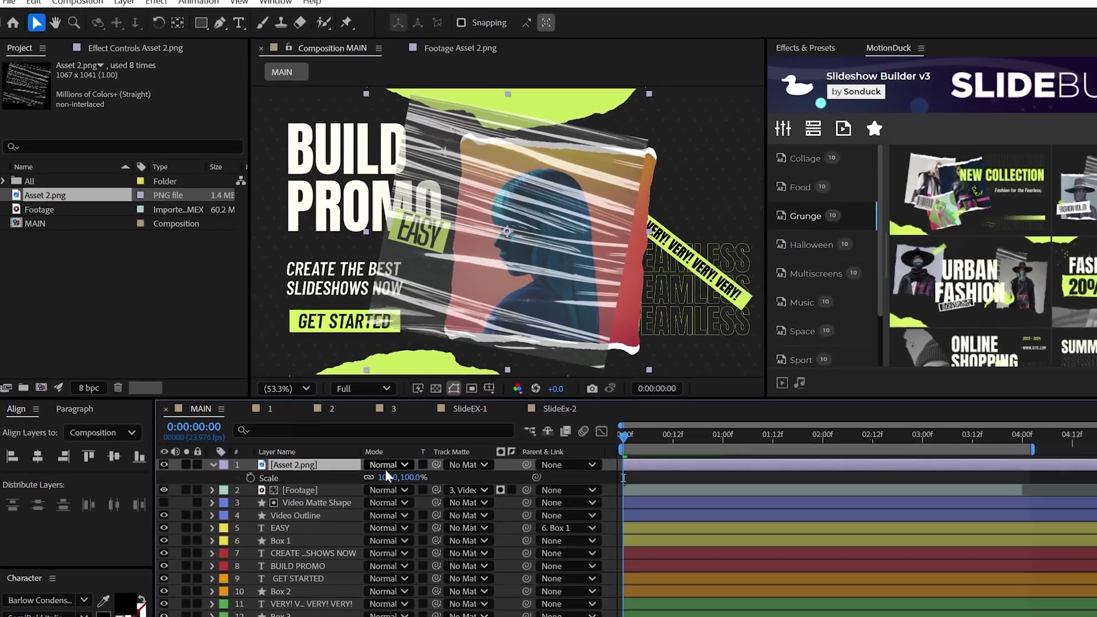
drag(364, 447, 345, 447)
drag(370, 487, 359, 487)
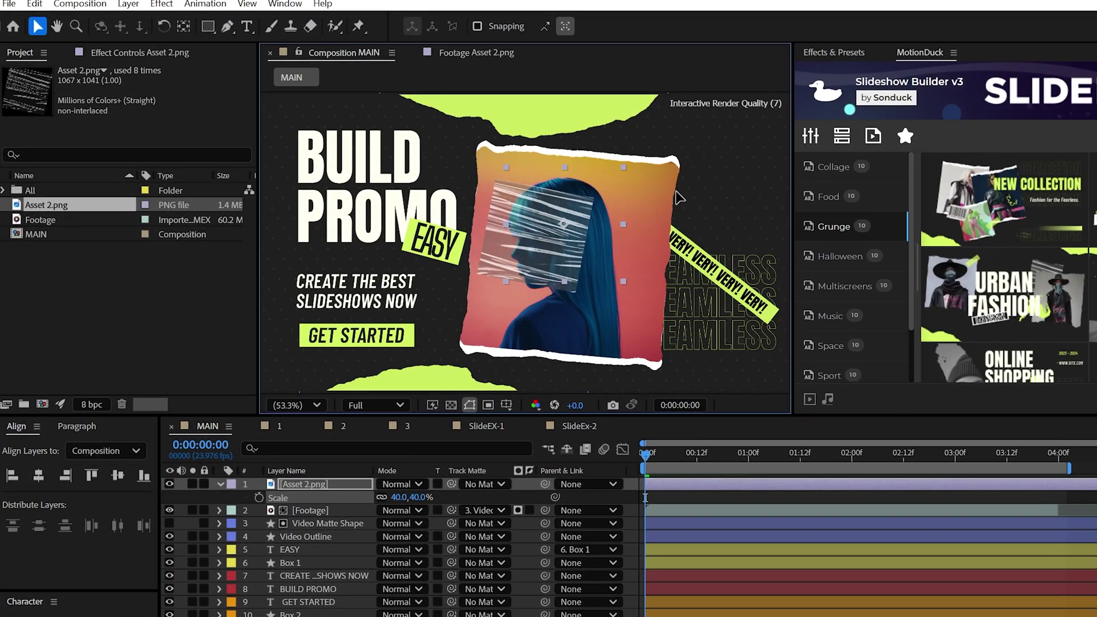
- Move the Asset 2.png texture over the upper-right corner of the portrait footage and reduce its scale to 36%
drag(534, 250, 664, 178)
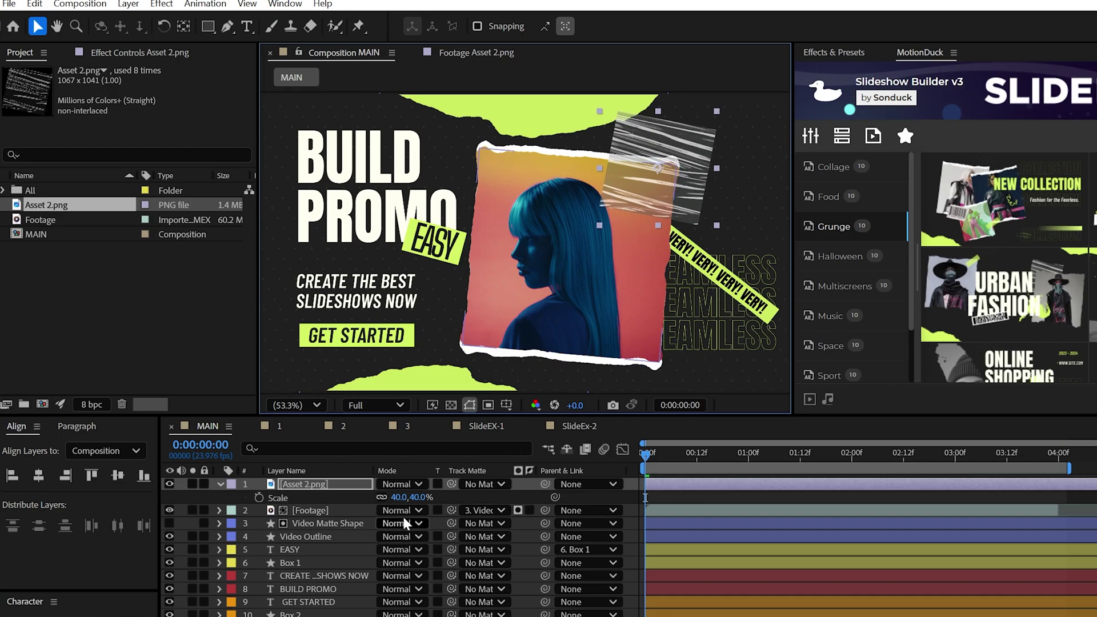
drag(400, 497, 399, 498)
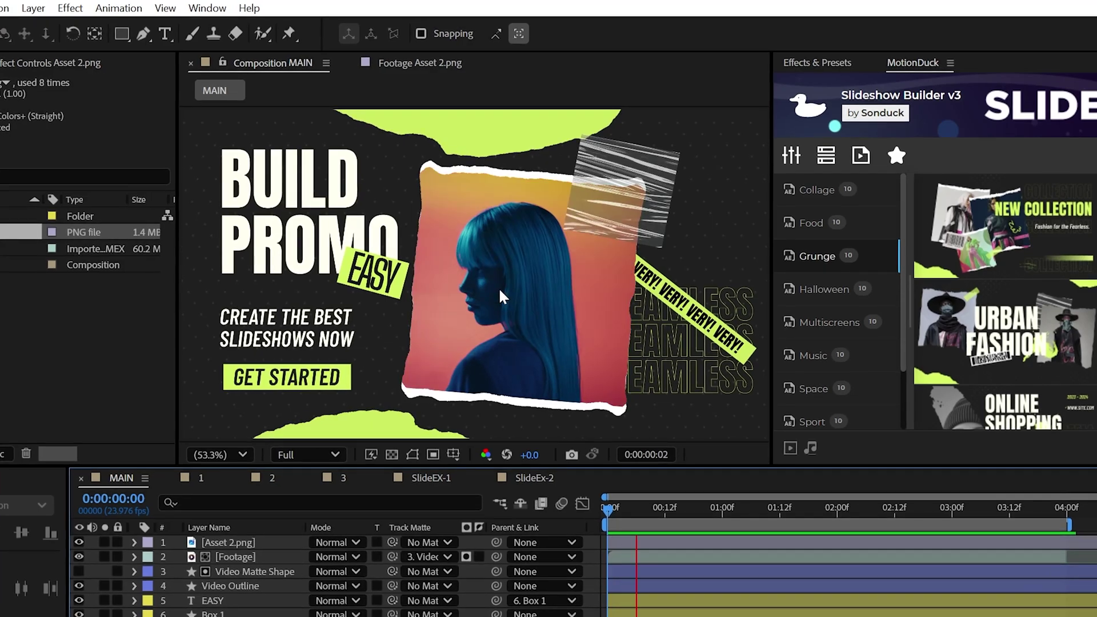
- Create a 1920 x 1080 px dark solid named Reveal at the top of the MAIN composition
click(33, 8)
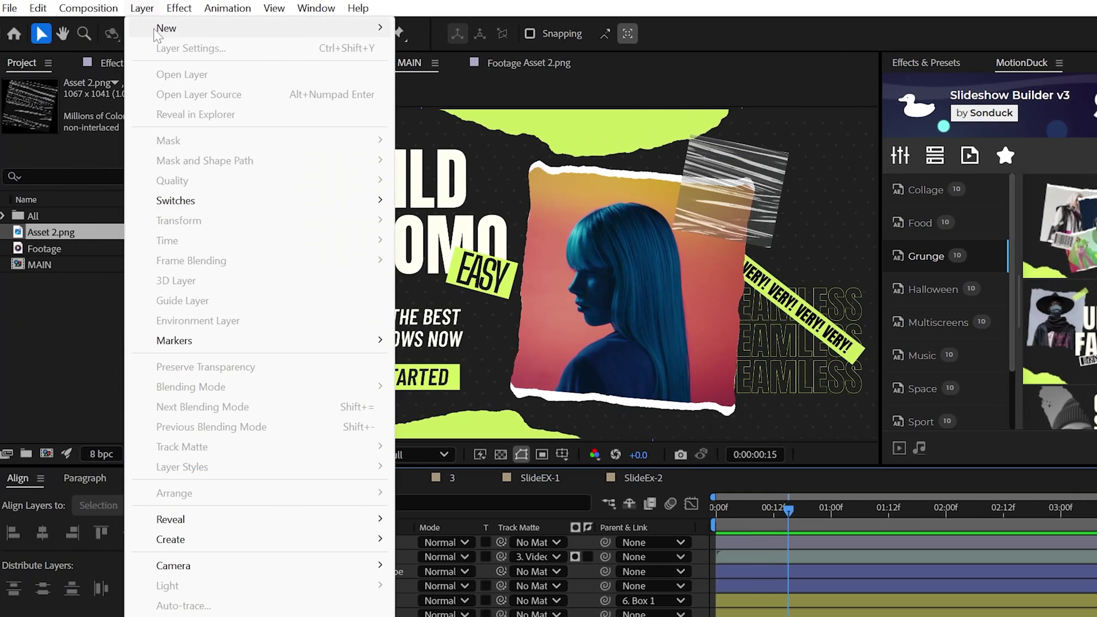
mouse_move(57, 27)
click(325, 46)
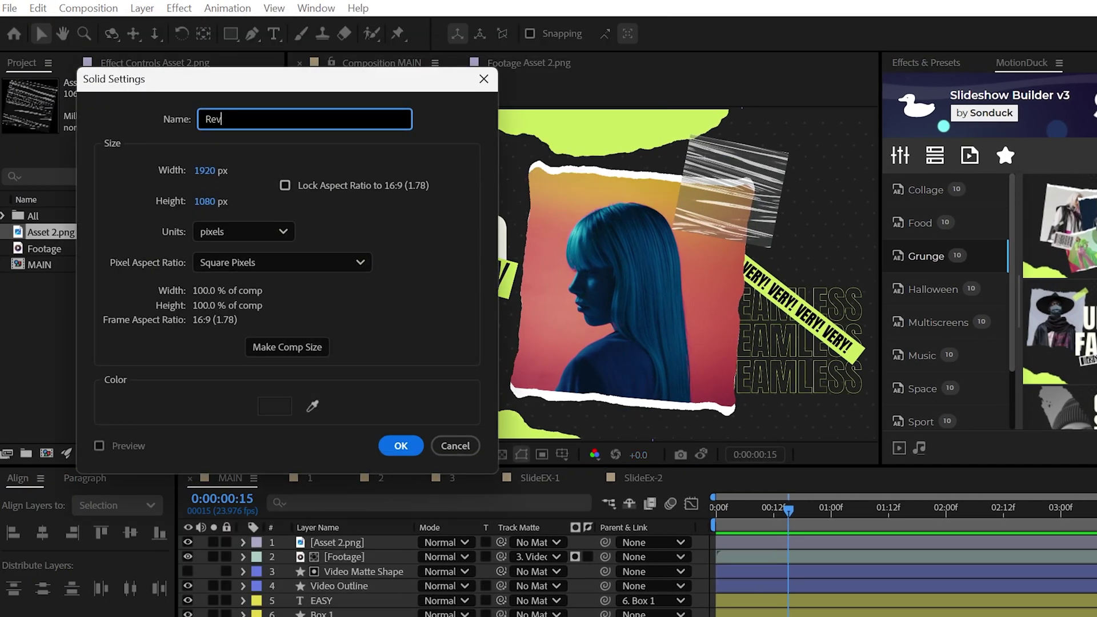
key(Return)
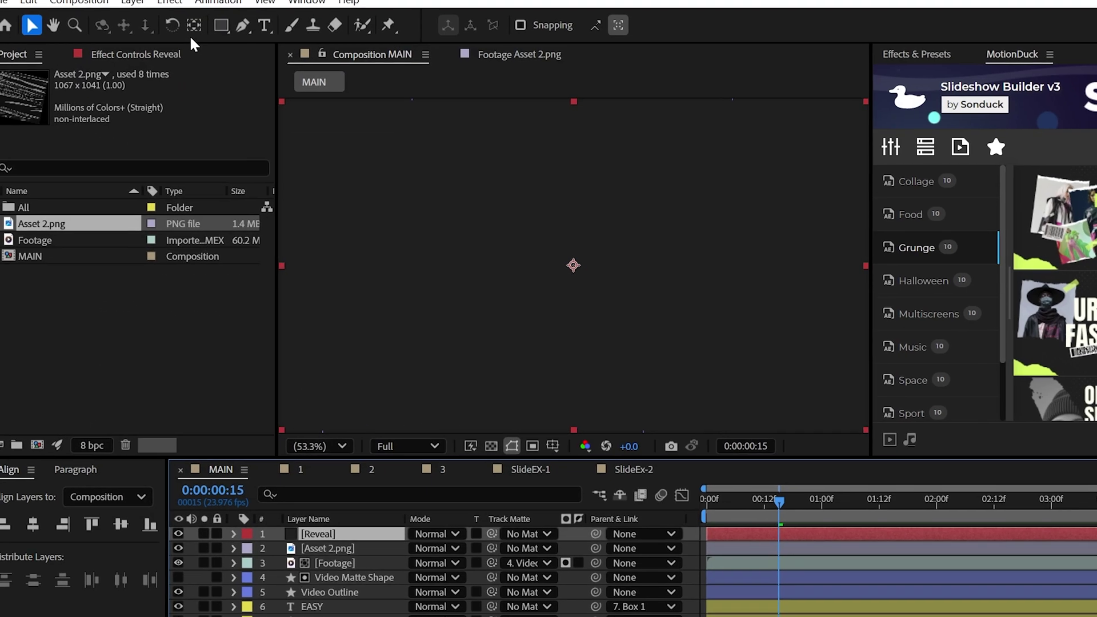
- Set a 100% scale keyframe on the Reveal solid at 0:00:01:00, with proportions unconstrained
click(244, 543)
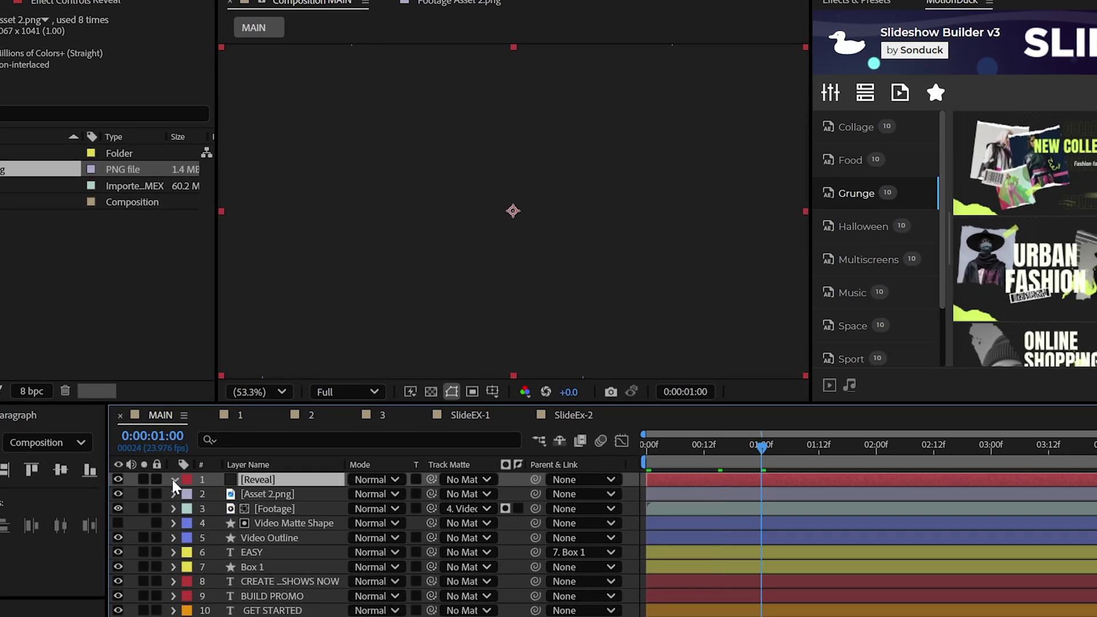
click(174, 479)
click(189, 495)
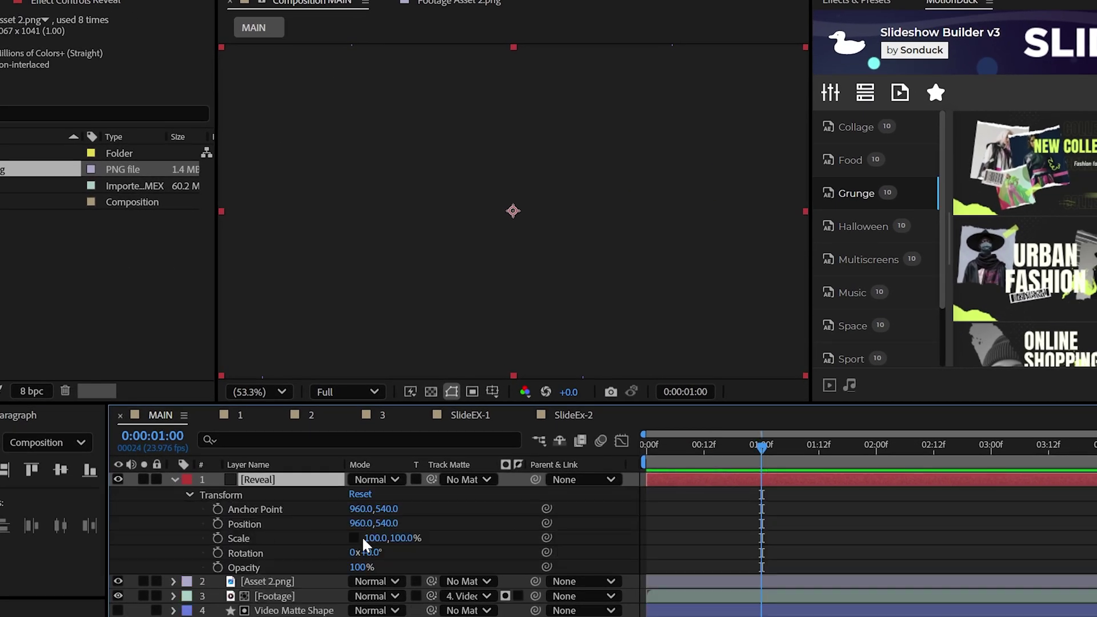
drag(366, 538, 369, 539)
click(467, 523)
click(217, 539)
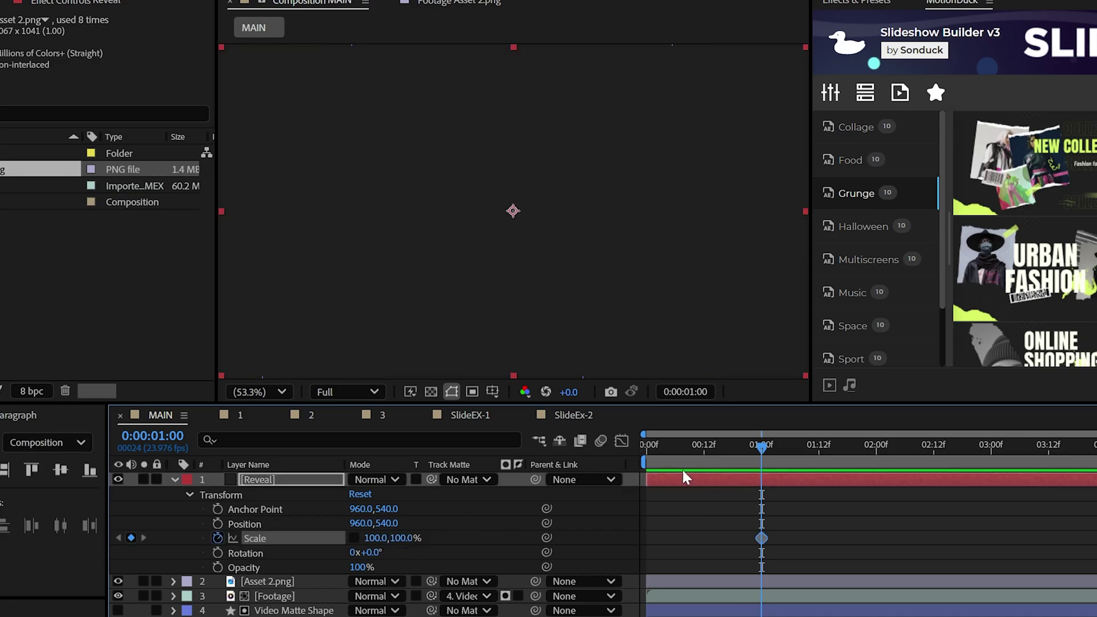
- Set the Reveal solid's vertical scale to 0% at the start of the composition and its blending mode to Stencil Alpha
click(400, 539)
text(0)
click(469, 519)
drag(648, 448, 690, 462)
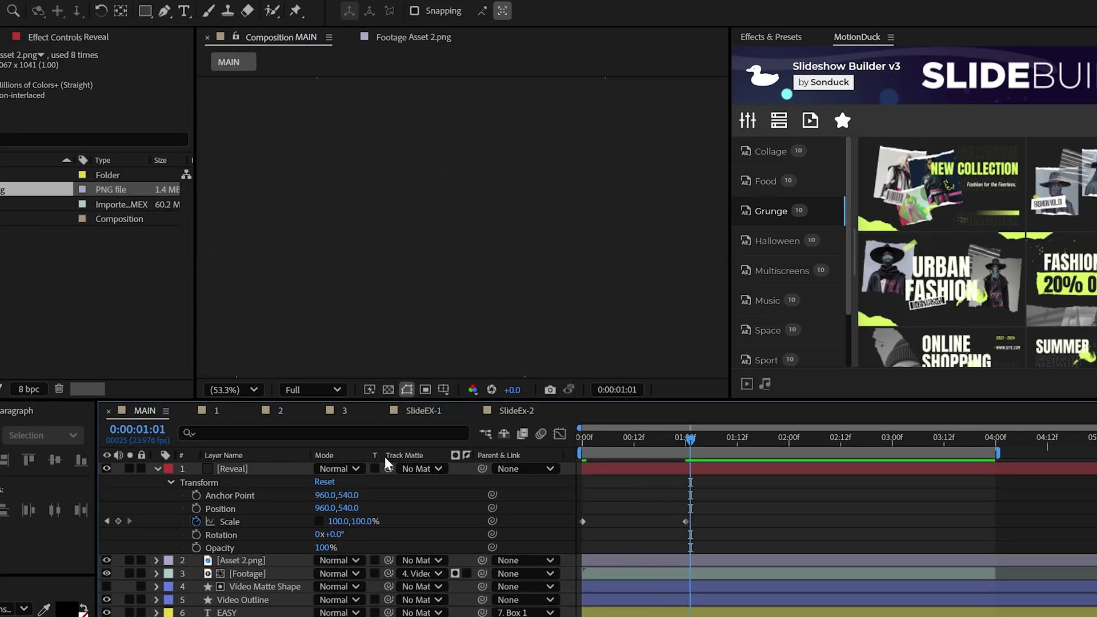
click(340, 470)
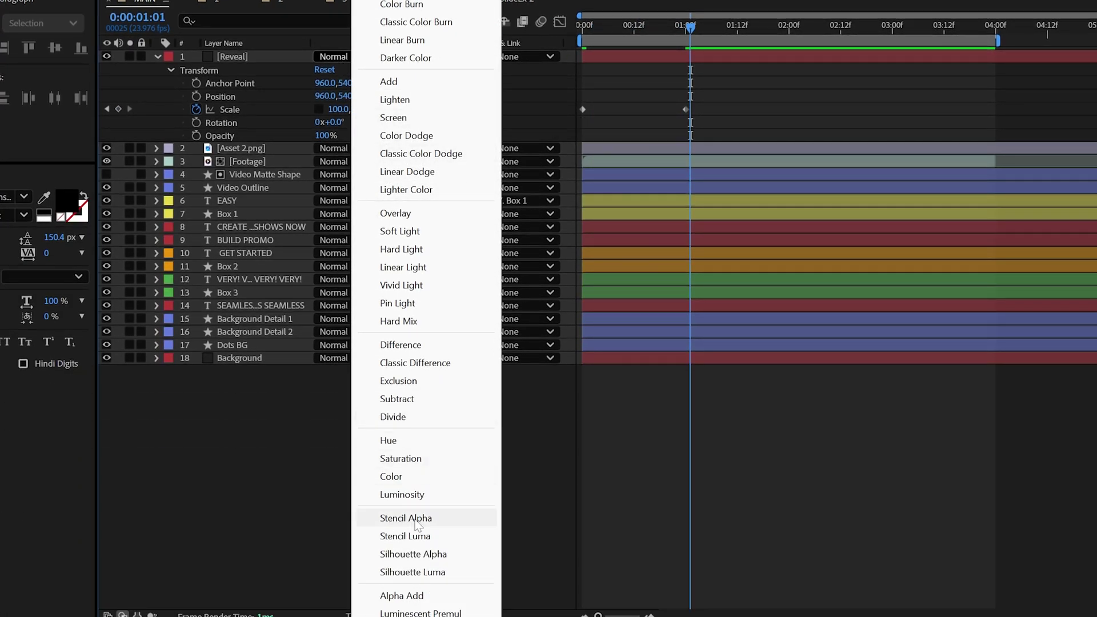
click(416, 518)
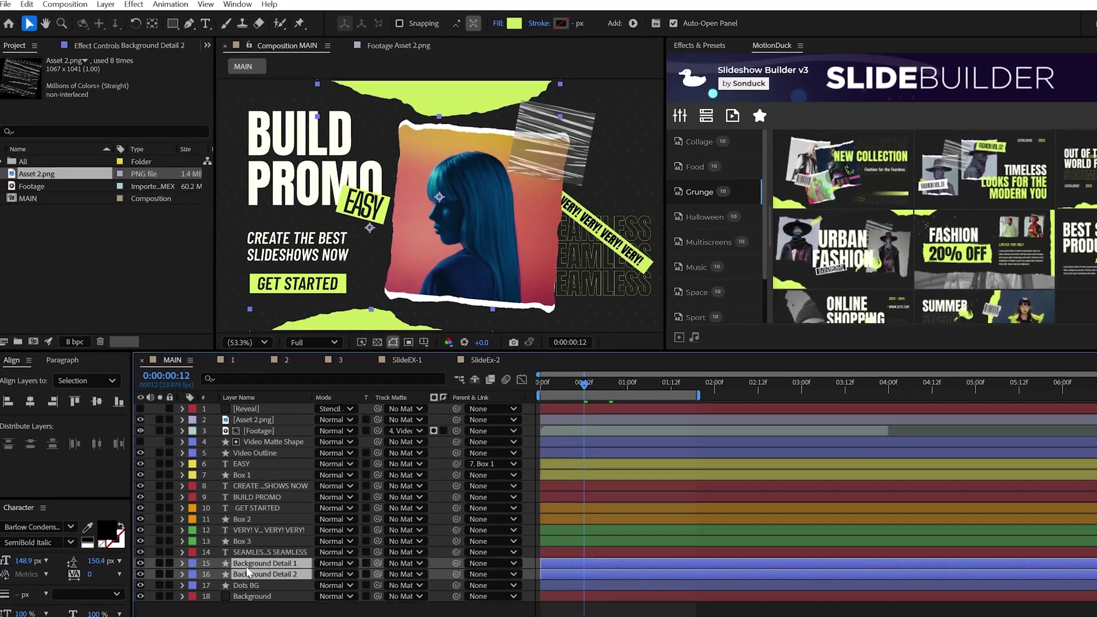
- Keyframe the positions of Background Detail 1 and Background Detail 2 so both torn shapes slide in from off-frame, starting at 0:00:00:12
key(p)
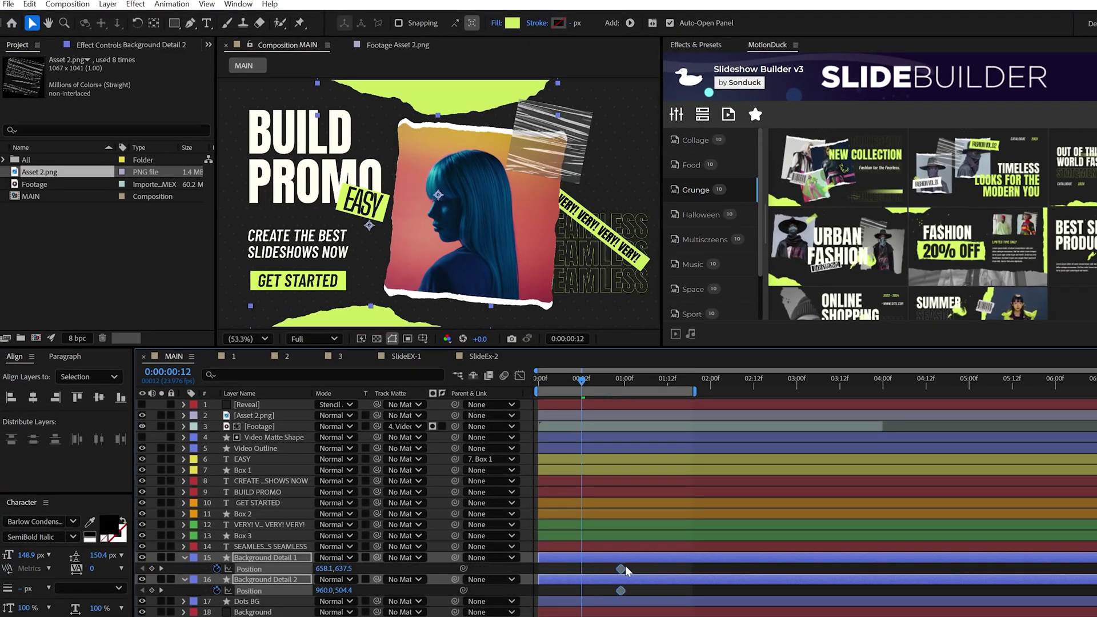
drag(627, 568, 648, 569)
click(611, 570)
drag(377, 566, 407, 566)
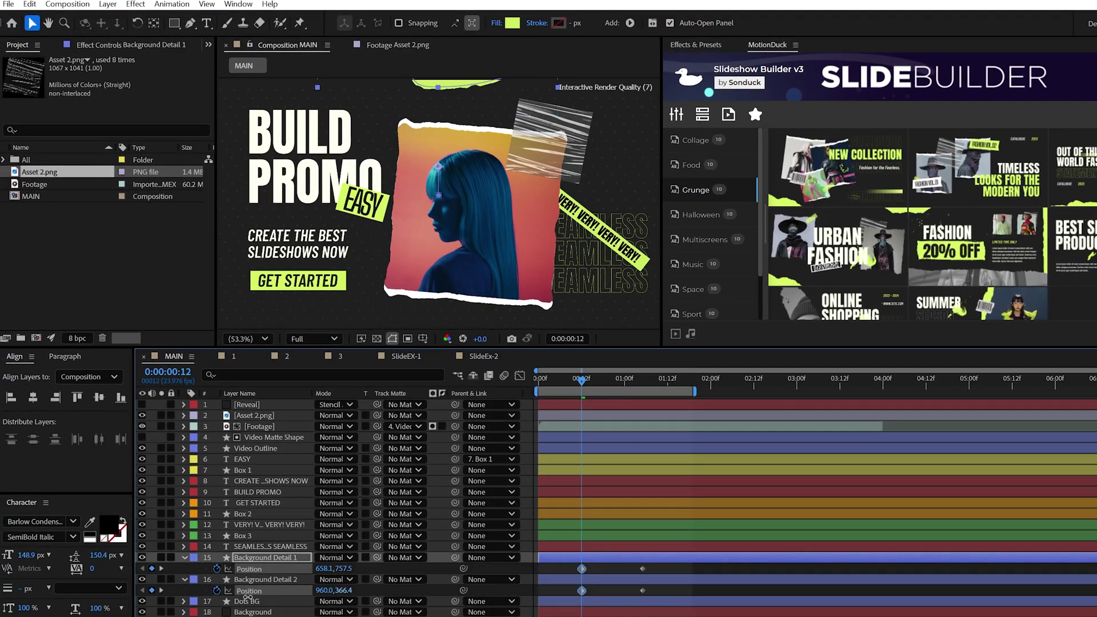
drag(248, 598, 229, 598)
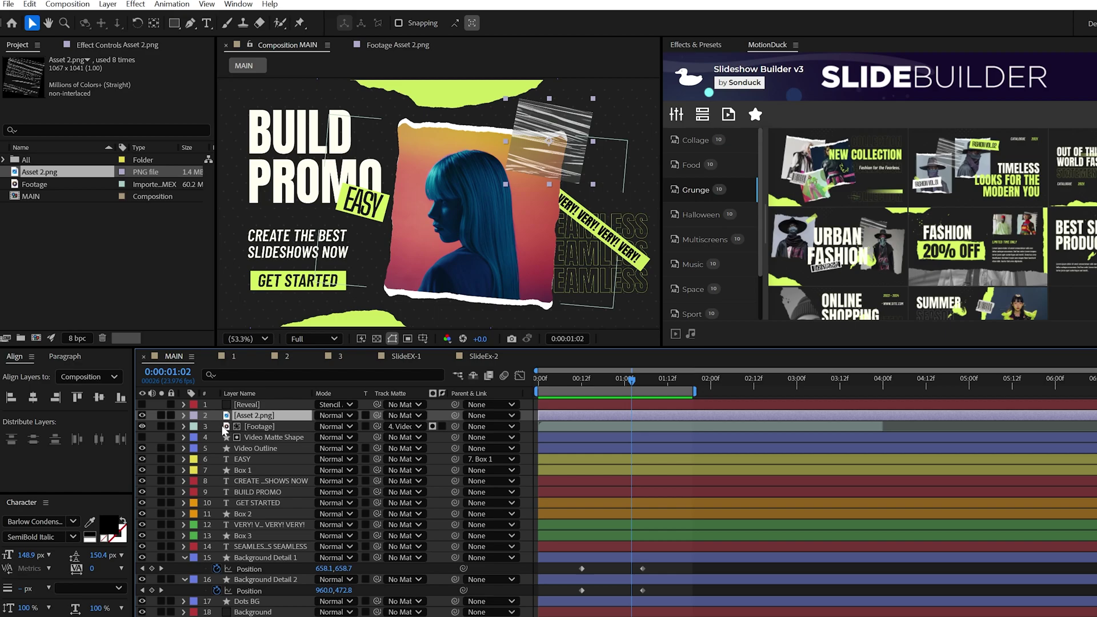
- Keyframe the Asset 2.png scale to grow from 0% at 0:00:01:02 to 36% about half a second on
key(s)
click(217, 427)
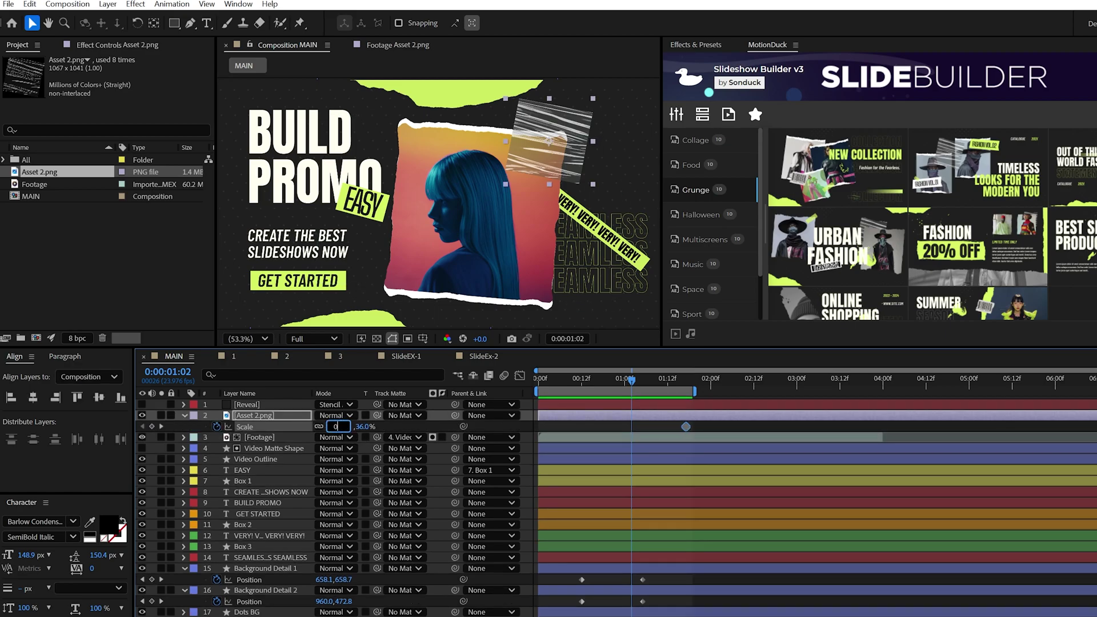
key(Return)
key(ctrl+z)
key(Return)
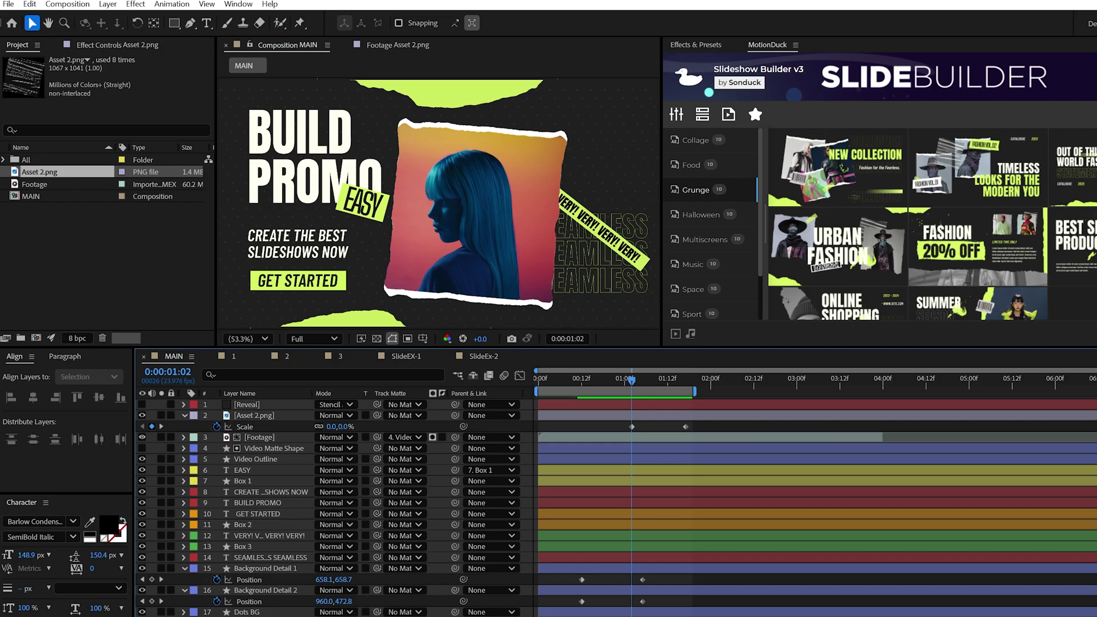
- Ease the Asset 2.png scale and Background Detail position keyframes, and reshape their speed curves in the Graph Editor into sharp peaks
drag(715, 433, 546, 614)
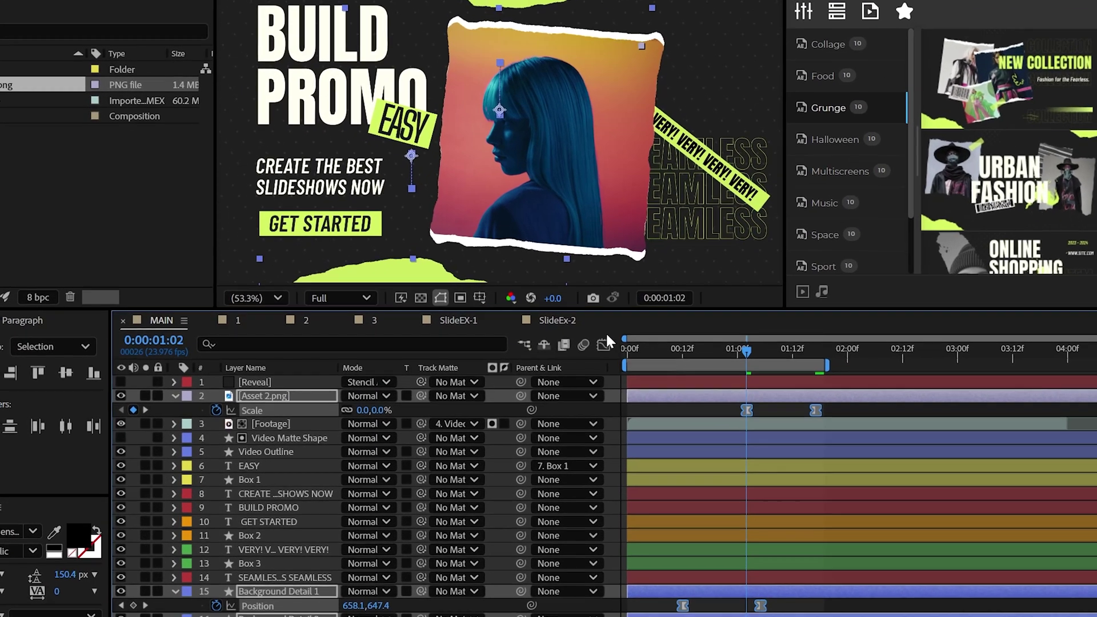
click(519, 375)
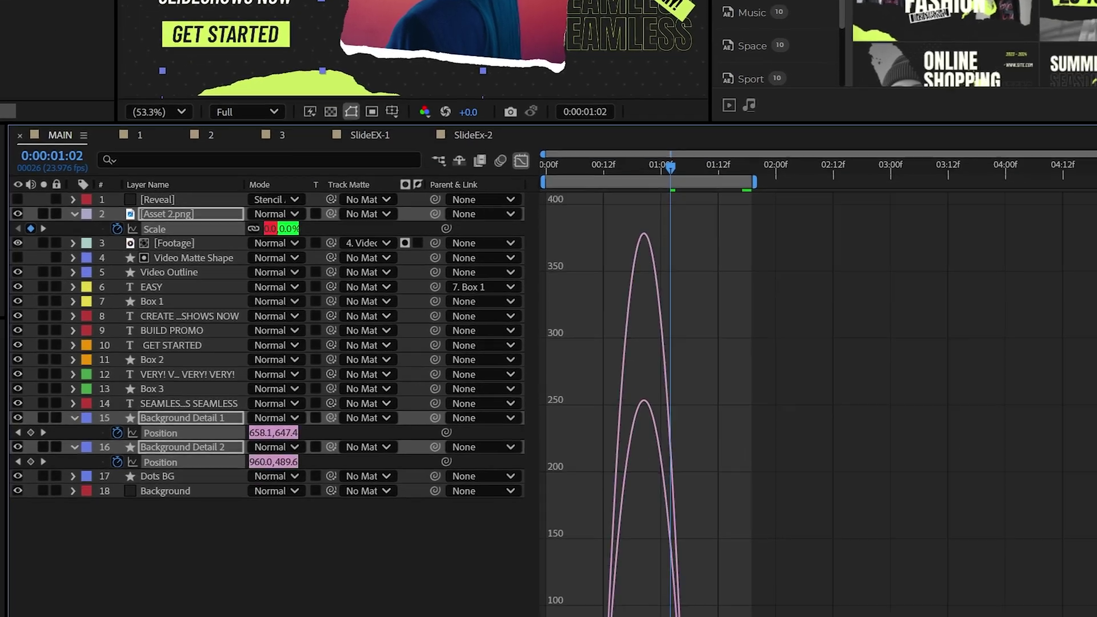
drag(553, 536, 608, 537)
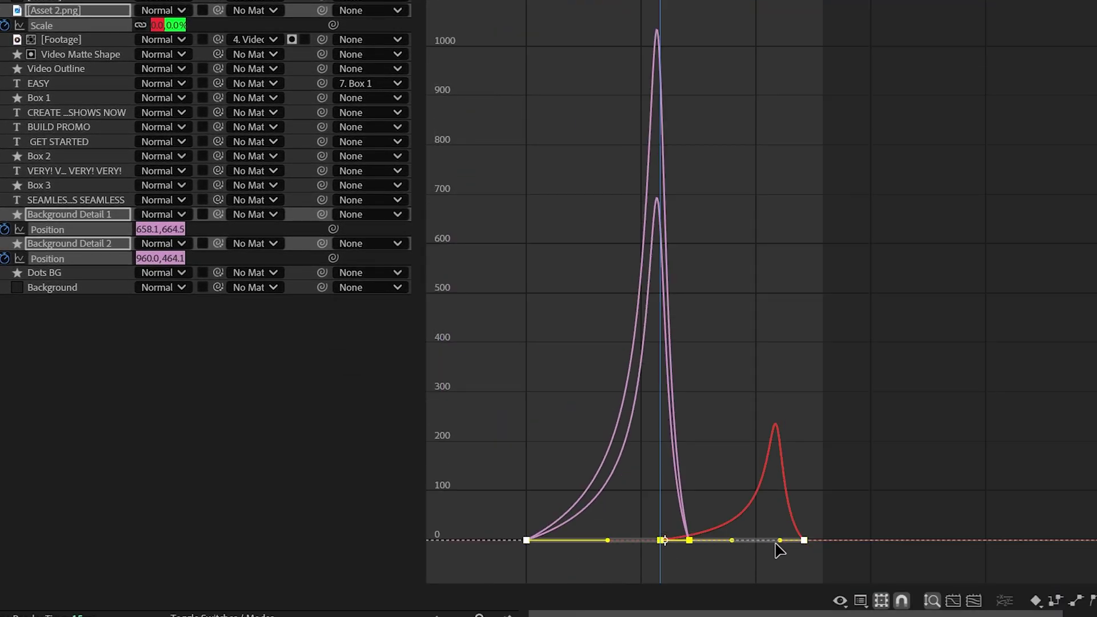
drag(778, 542, 686, 547)
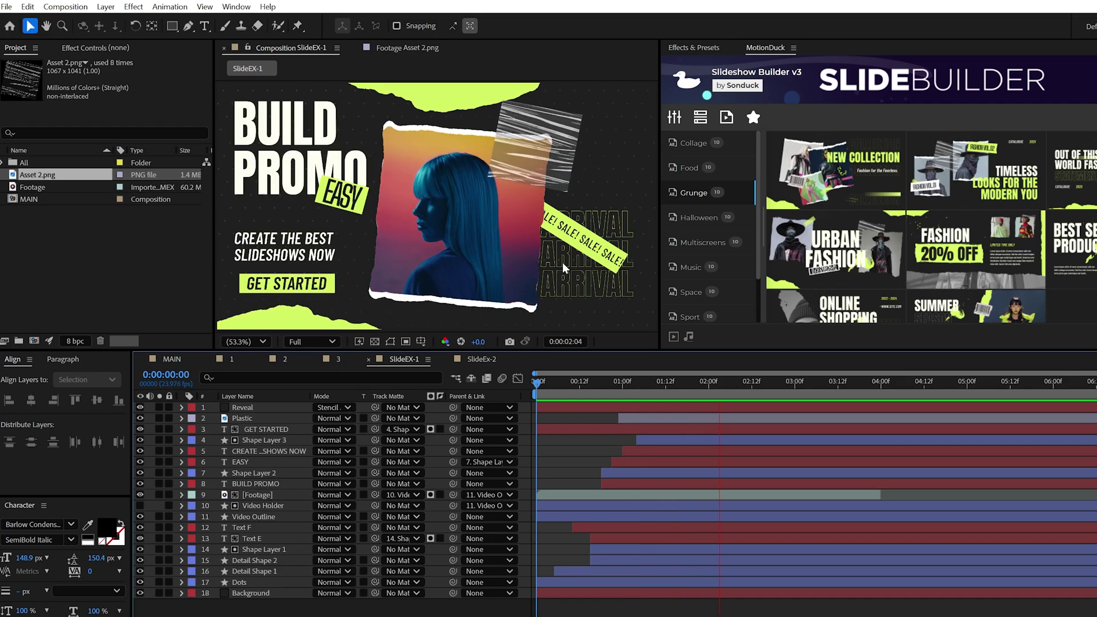
- Parent the Footage and Video Matte Shape layers to Video Outline in the MAIN composition
click(180, 359)
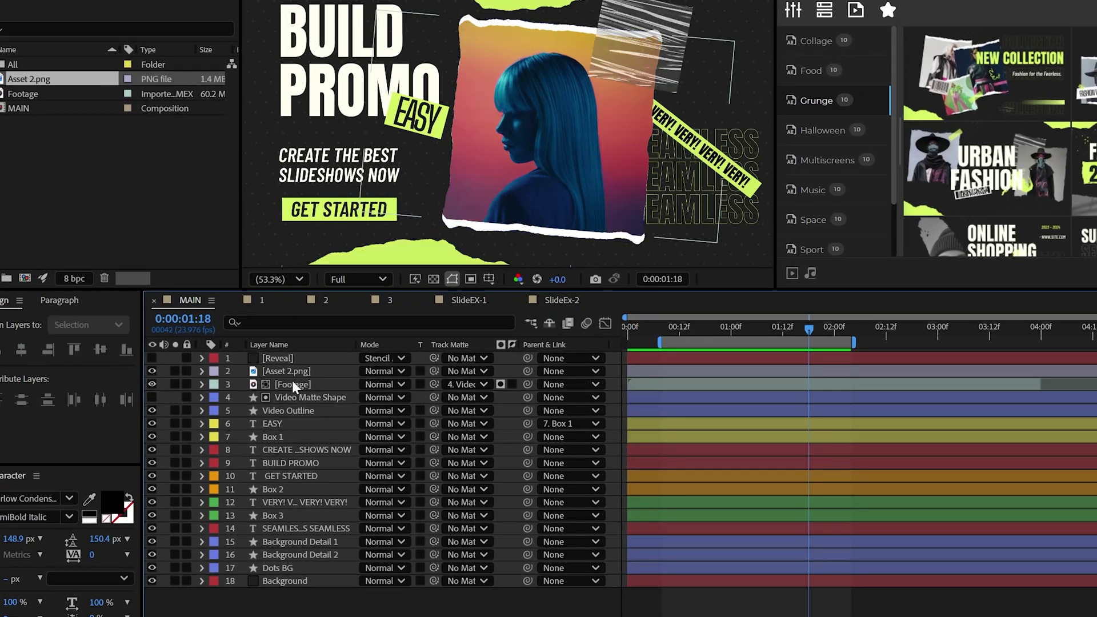
click(293, 384)
shift+click(337, 397)
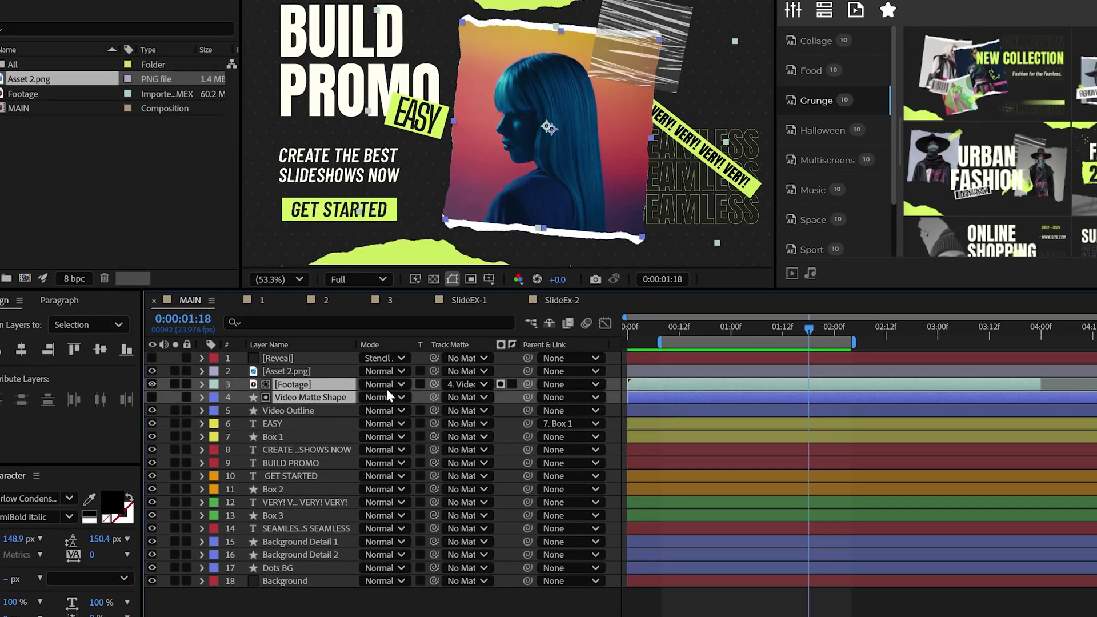
drag(495, 394, 281, 410)
- Keyframe Video Outline's position from 1576.7, 1217.9 at 0:00:00:00 to its resting place, keyframe its rotation, and preview the entrance
click(281, 409)
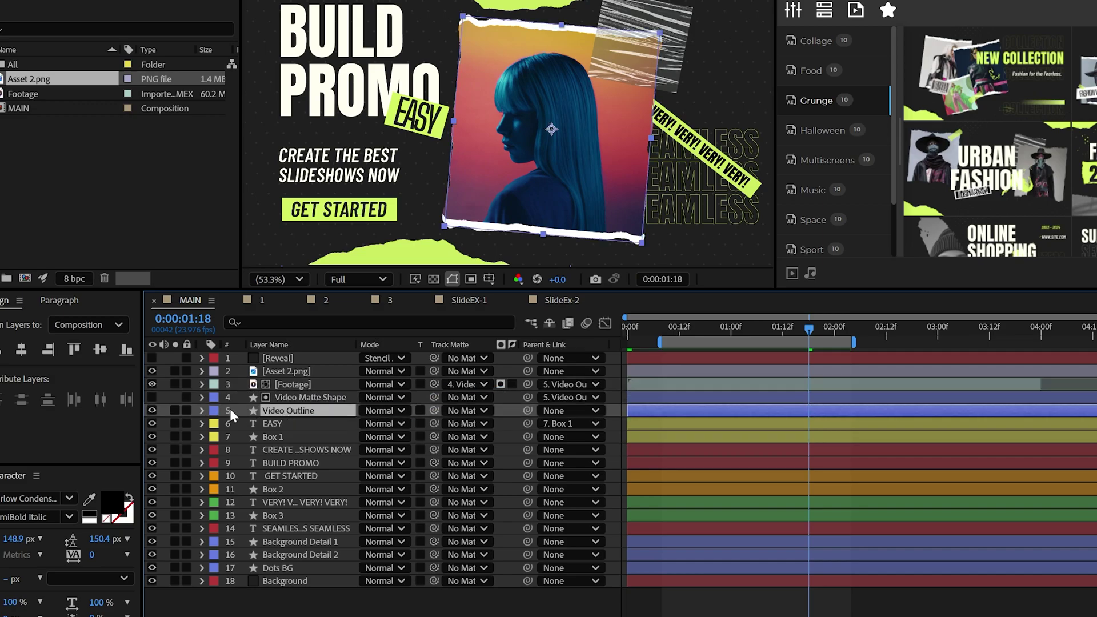
click(201, 410)
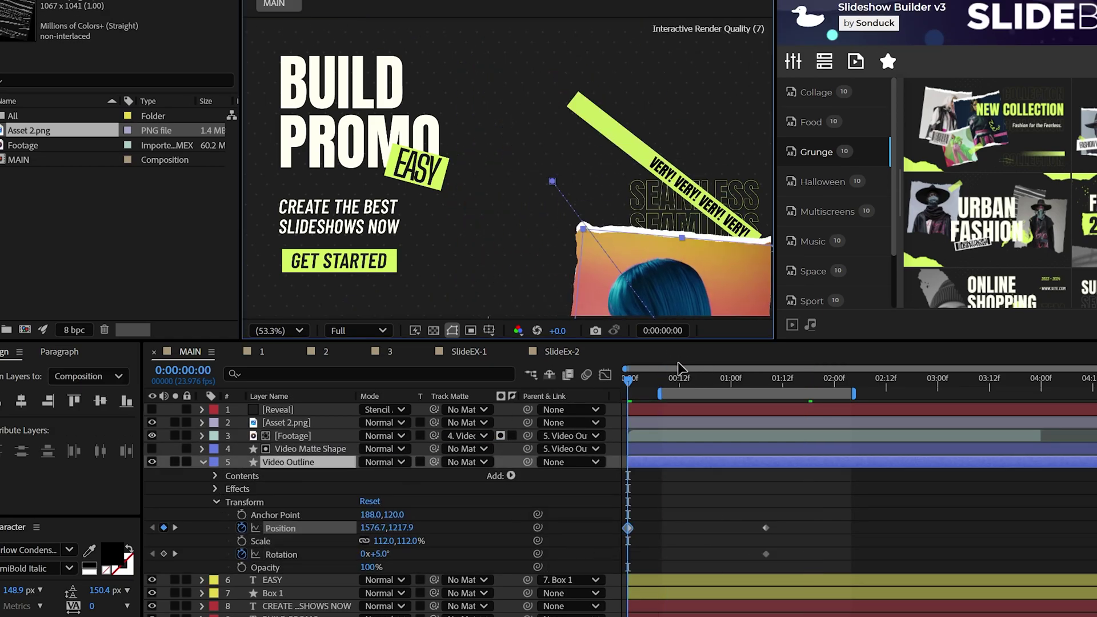
drag(678, 368, 688, 447)
key(space)
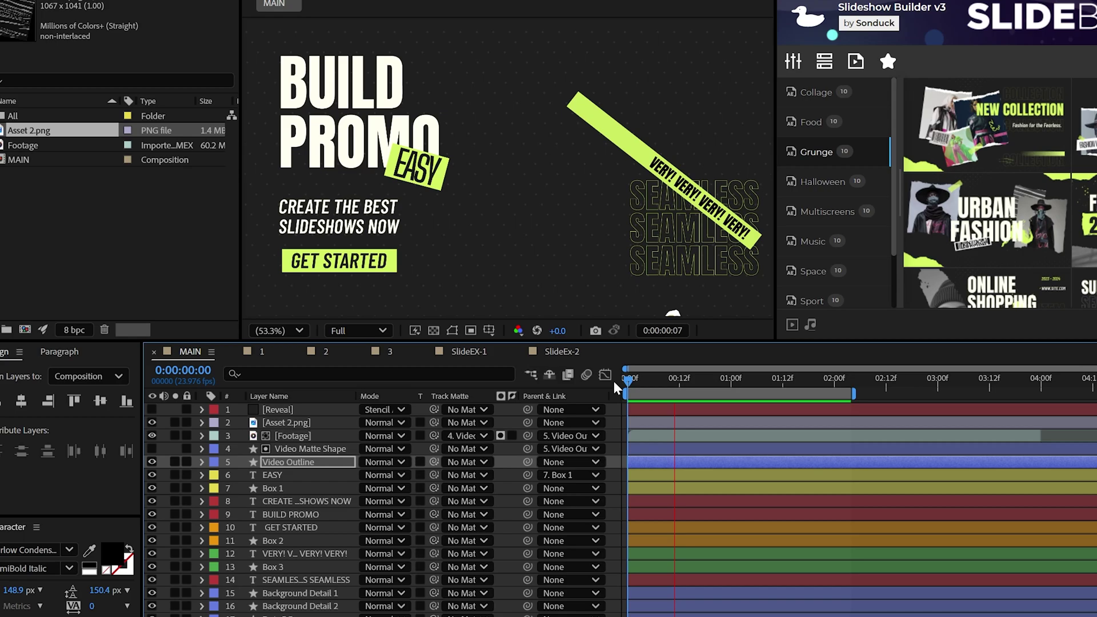
key(space)
- Add a Position text animator to the BUILD PROMO layer and set its offset to 199, 0
click(290, 515)
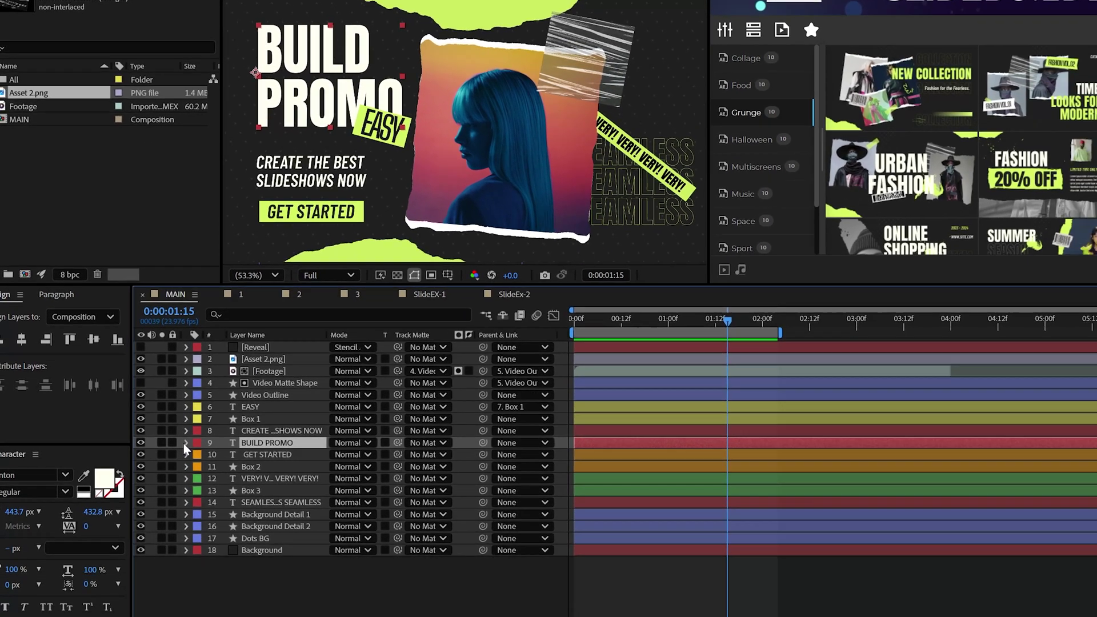
click(202, 514)
click(457, 438)
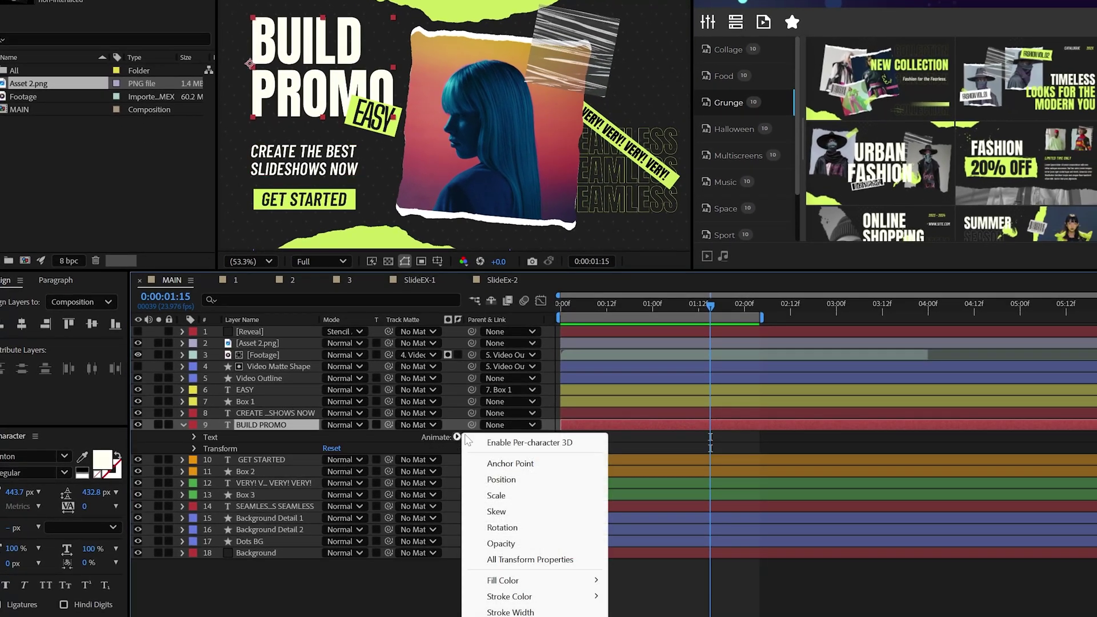
click(501, 480)
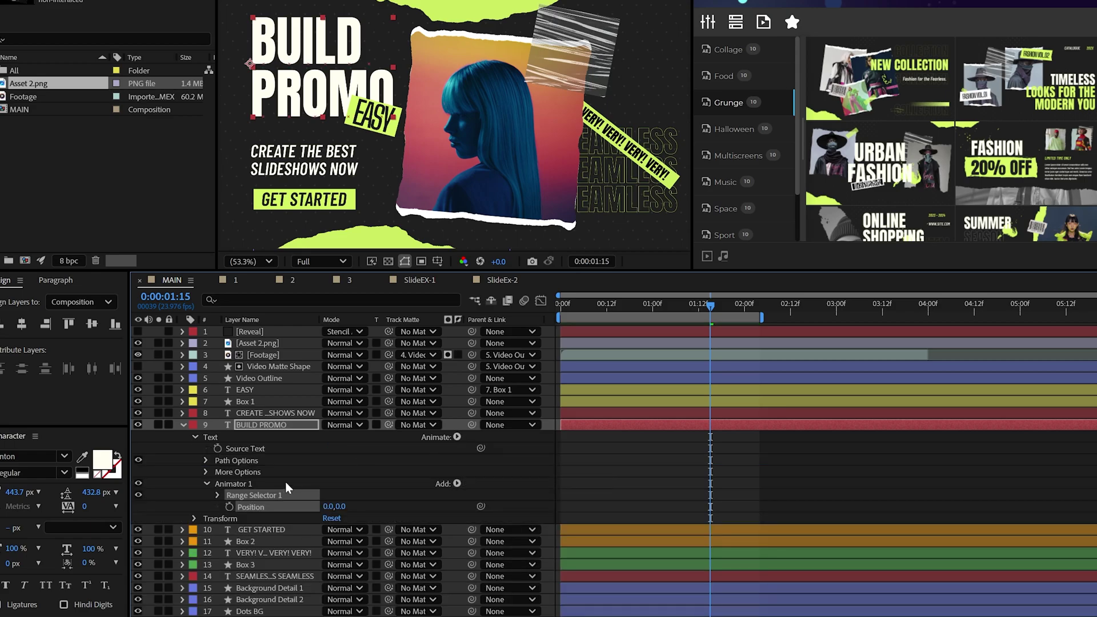
drag(332, 508, 466, 505)
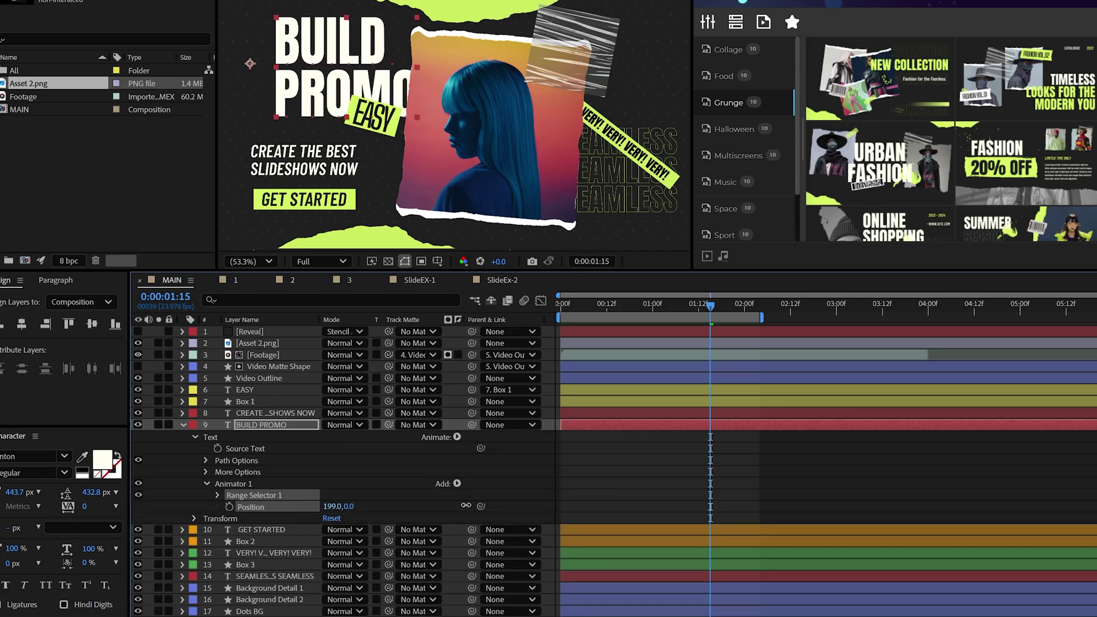
- Add an Opacity property to the BUILD PROMO text animator and set it to 0%
mouse_move(490, 492)
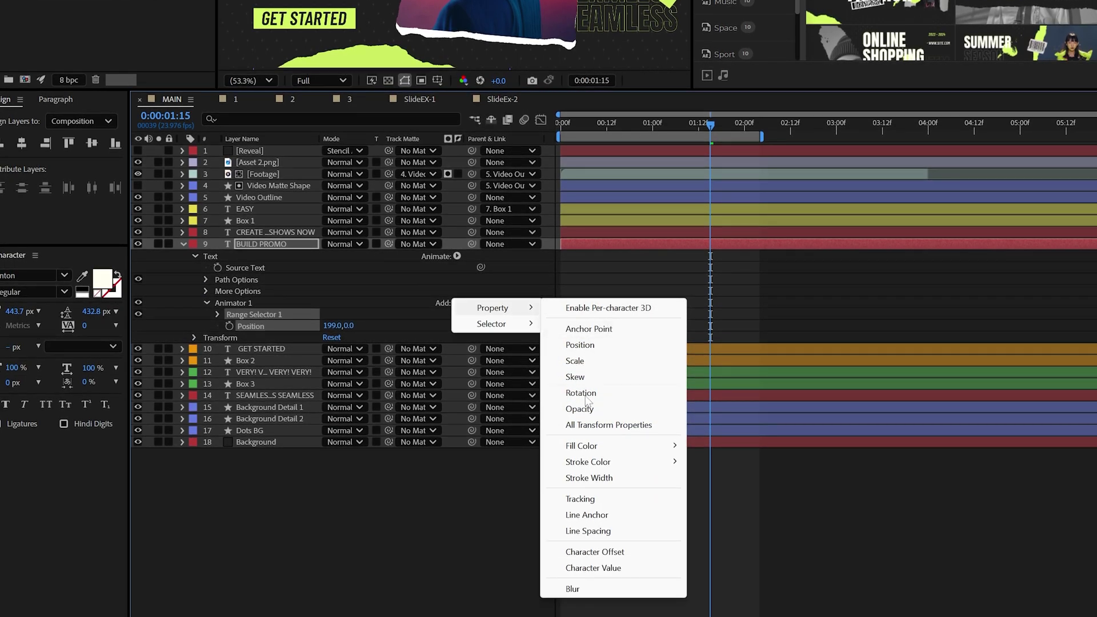
click(580, 409)
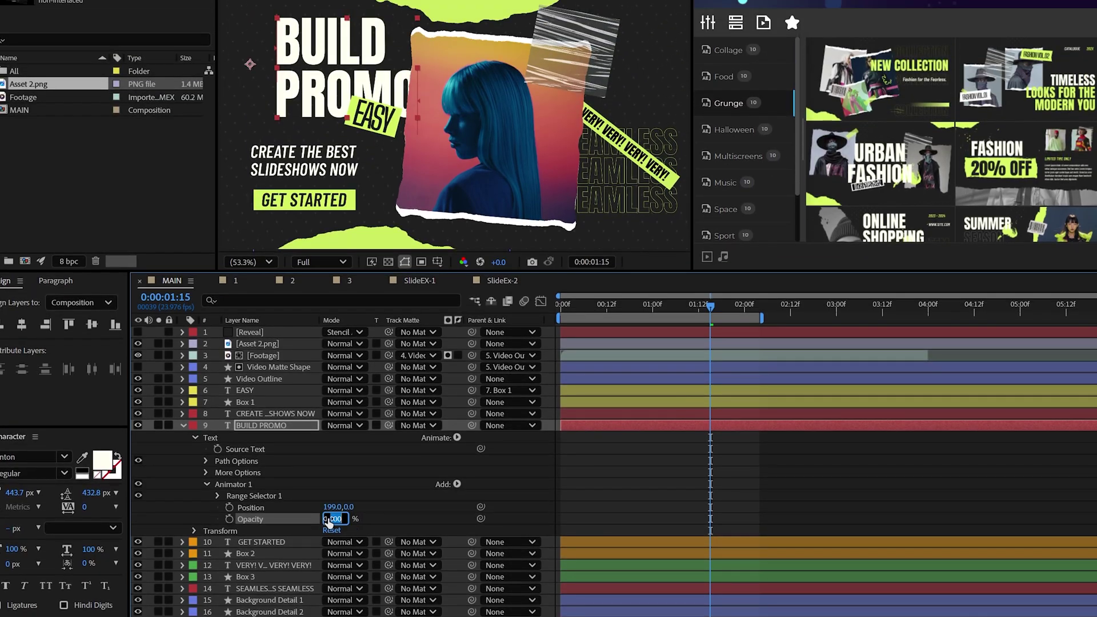
click(351, 468)
- Keyframe the BUILD PROMO Range Selector's Start from 0% at 0:00:00:00 to a full letter reveal at 0:00:01:01, and preview it
click(579, 309)
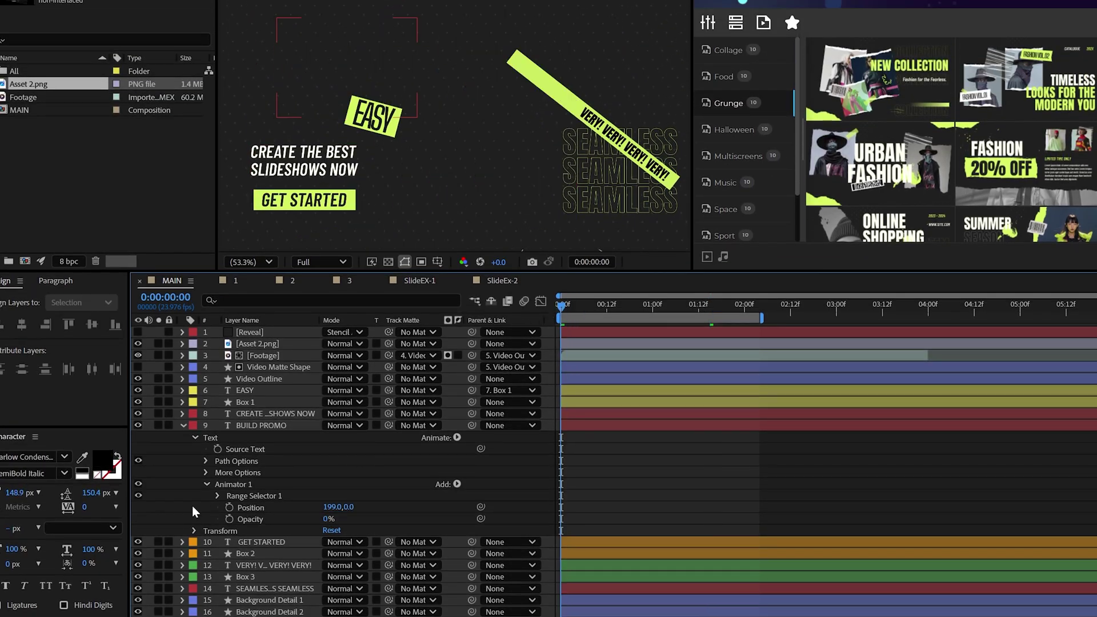
click(217, 496)
click(241, 507)
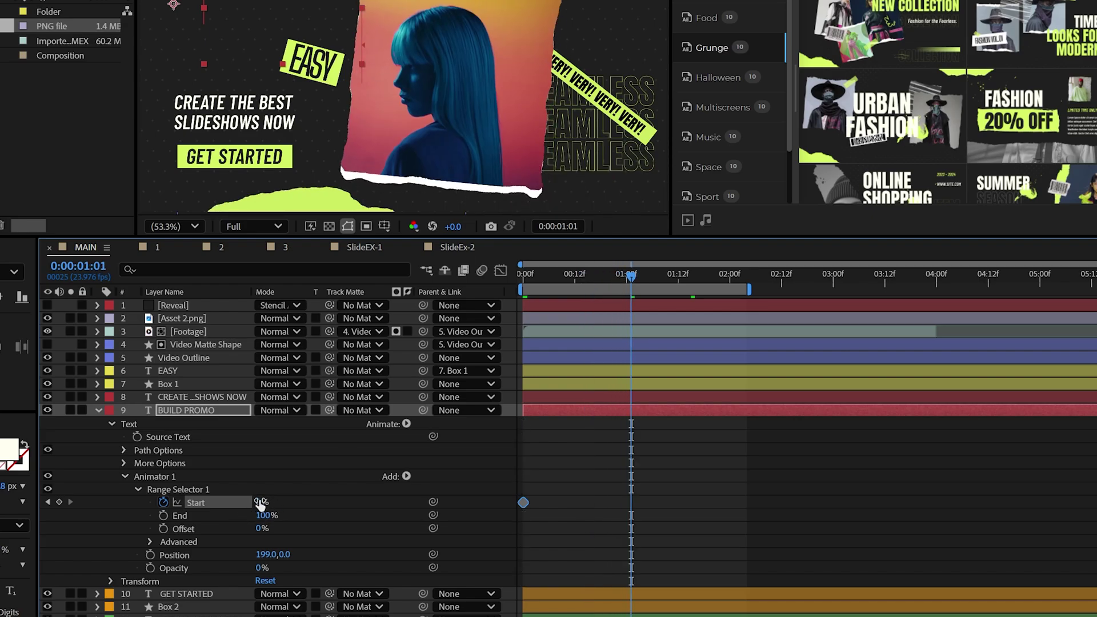
drag(332, 496, 344, 496)
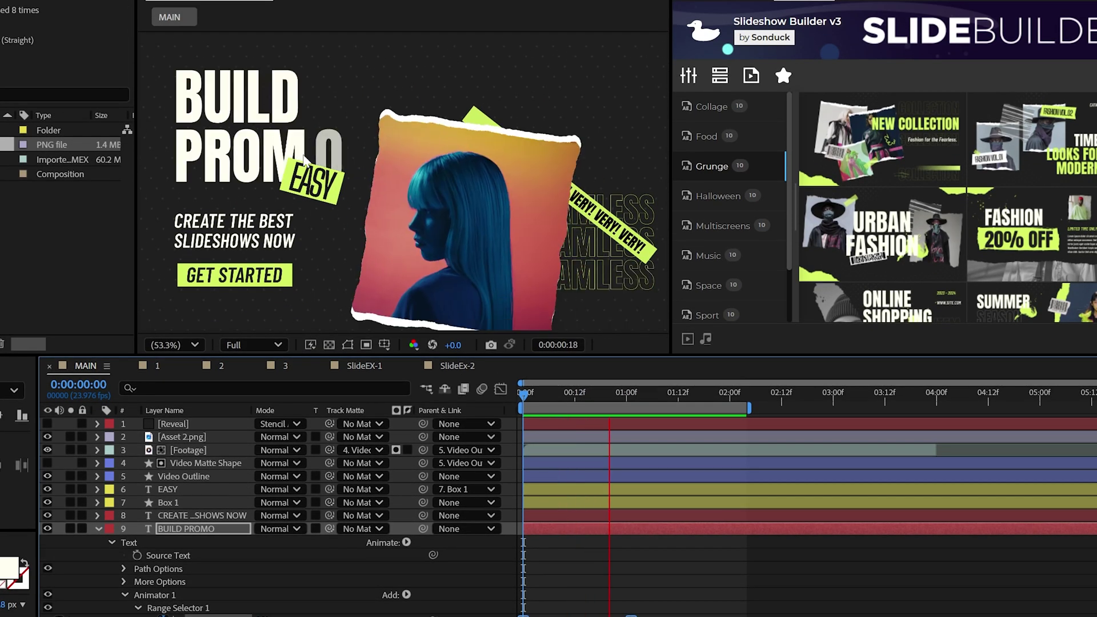
key(space)
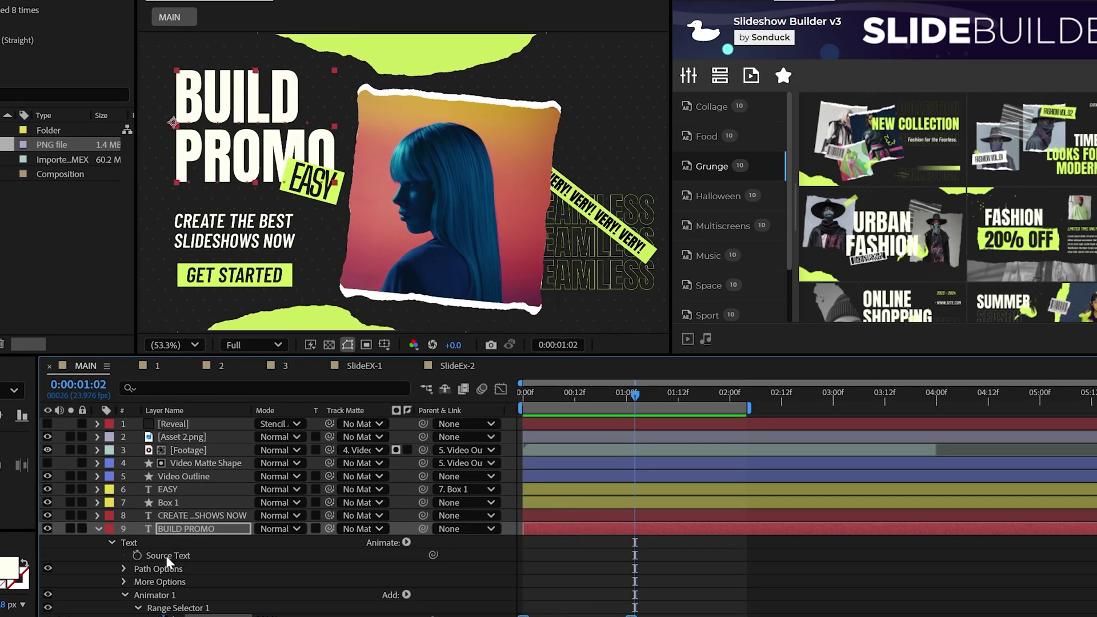
- Copy the BUILD PROMO text animation onto the CREATE THE BEST SLIDESHOWS NOW and GET STARTED layers, pasting it at 0:00:00:00
click(155, 479)
click(98, 436)
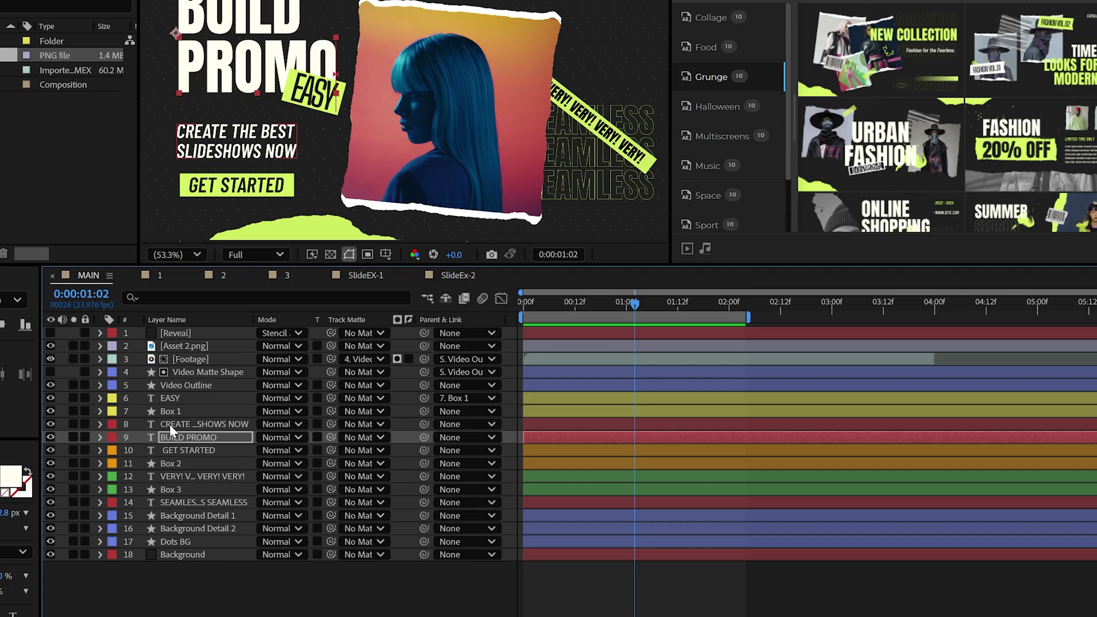
click(179, 423)
key(Home)
key(ctrl+v)
click(179, 450)
key(ctrl+v)
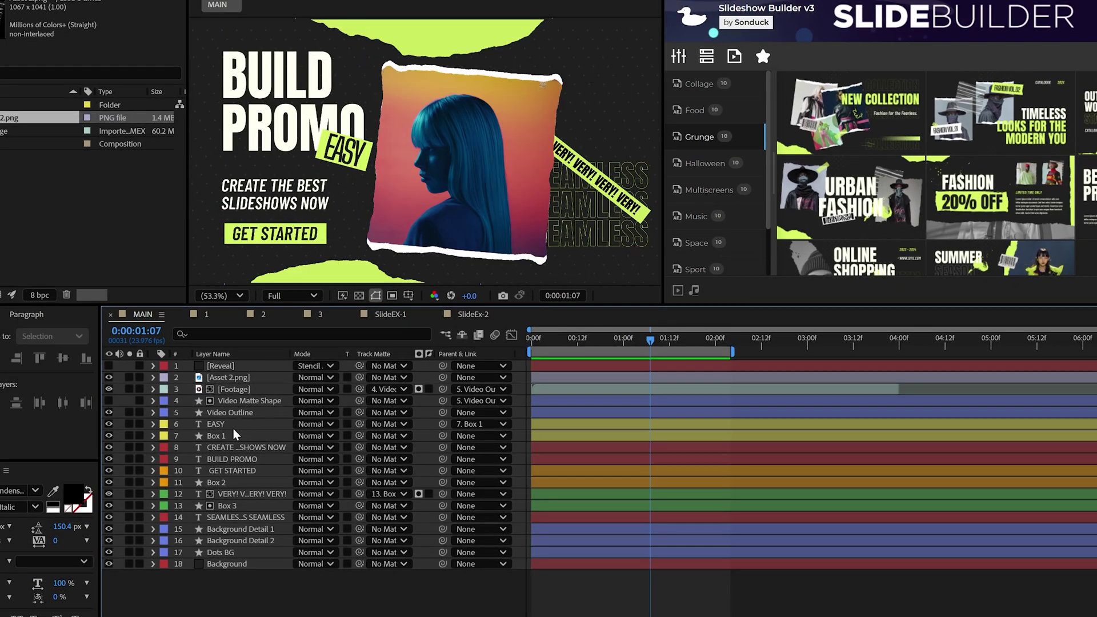
- Keyframe Box 1's scale from 0, 100% at 0:00:00:00 to 100, 100% about 11 frames in
click(231, 435)
click(144, 29)
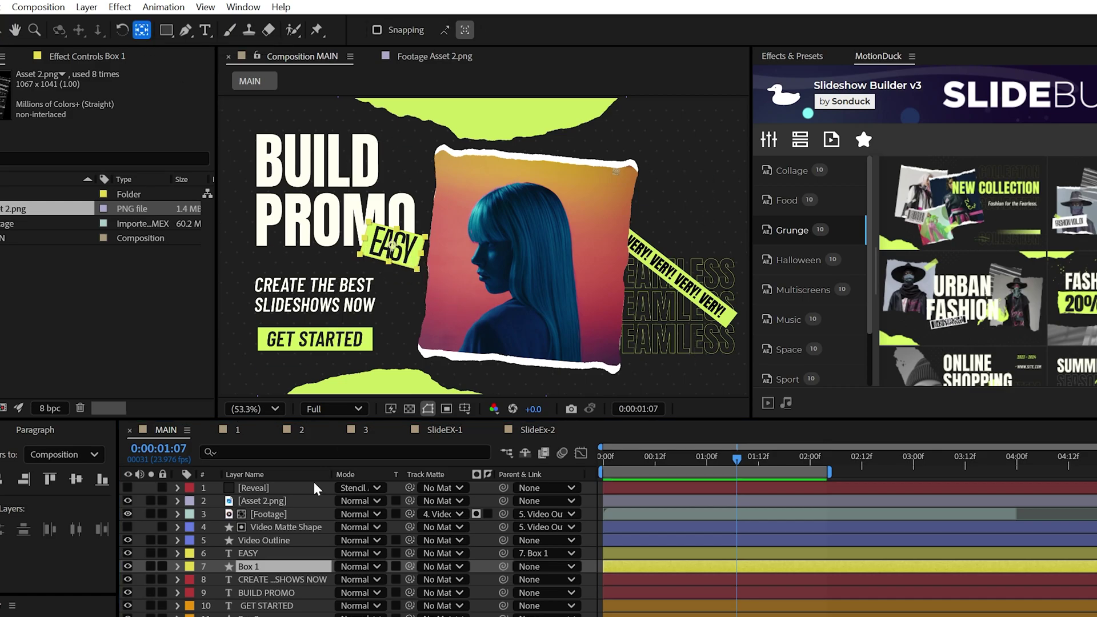
click(178, 566)
click(192, 593)
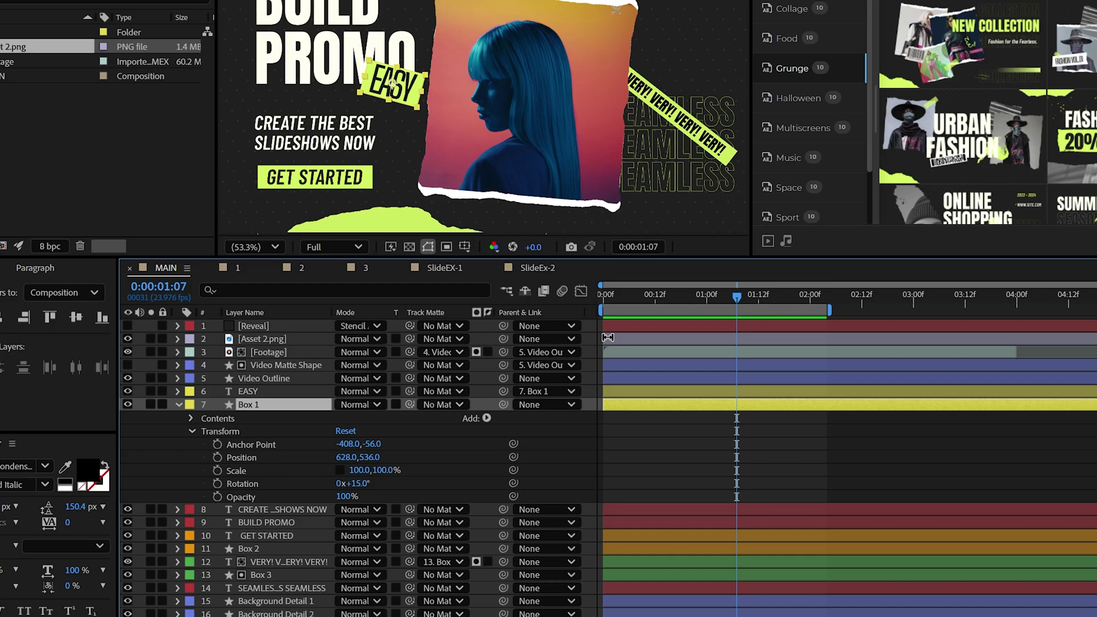
key(Home)
click(218, 470)
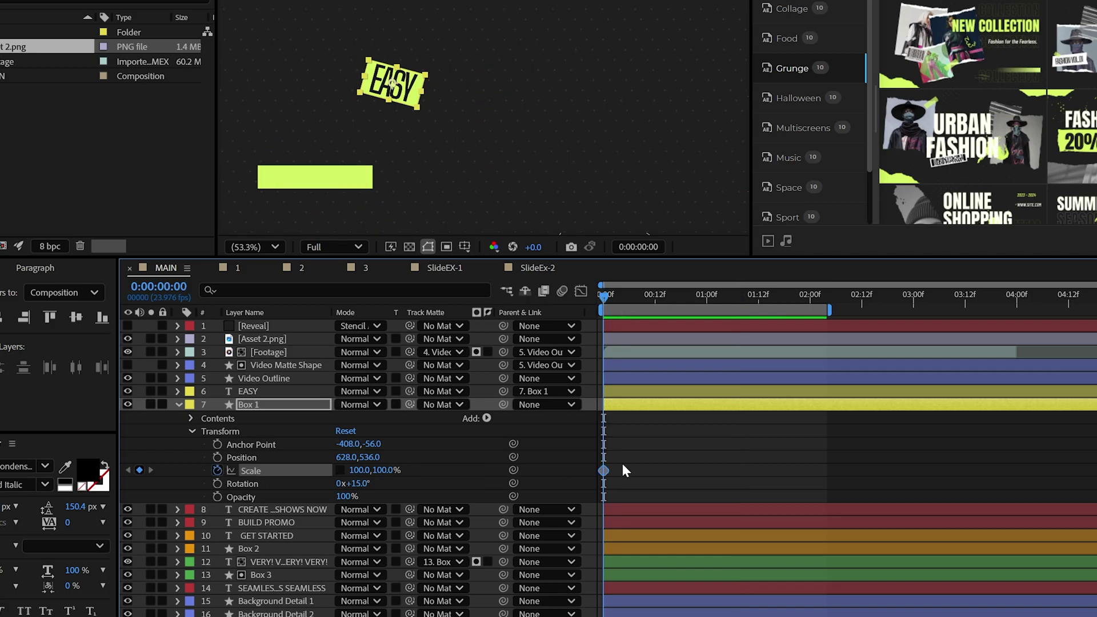
drag(609, 469, 655, 470)
text(0)
key(Return)
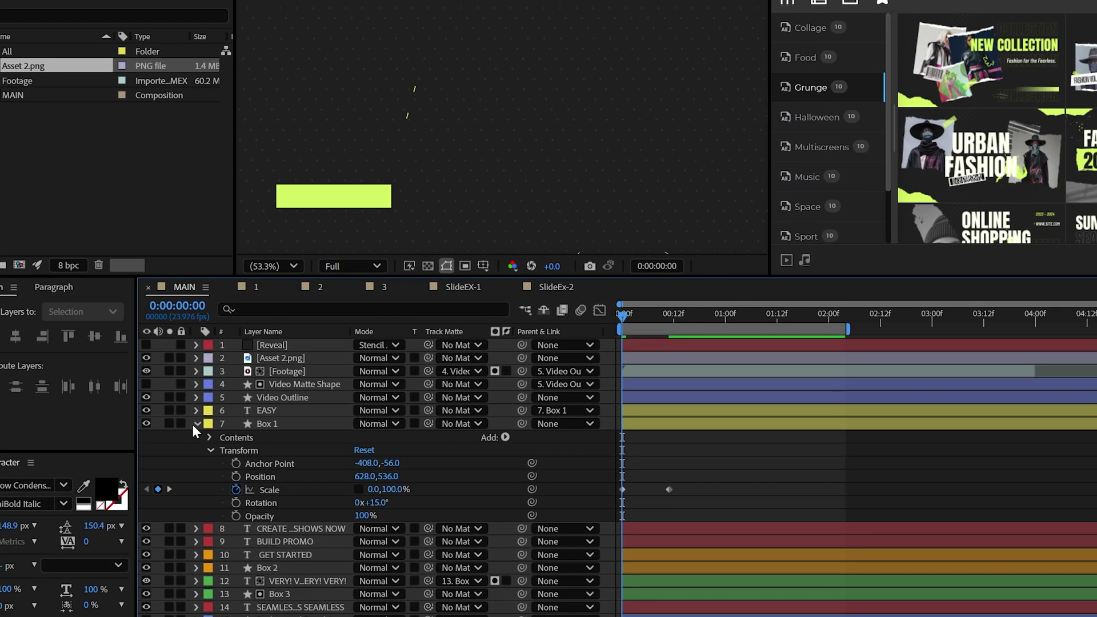
click(178, 404)
- Set Box 1 as the track matte of the EASY text layer
click(274, 411)
click(457, 410)
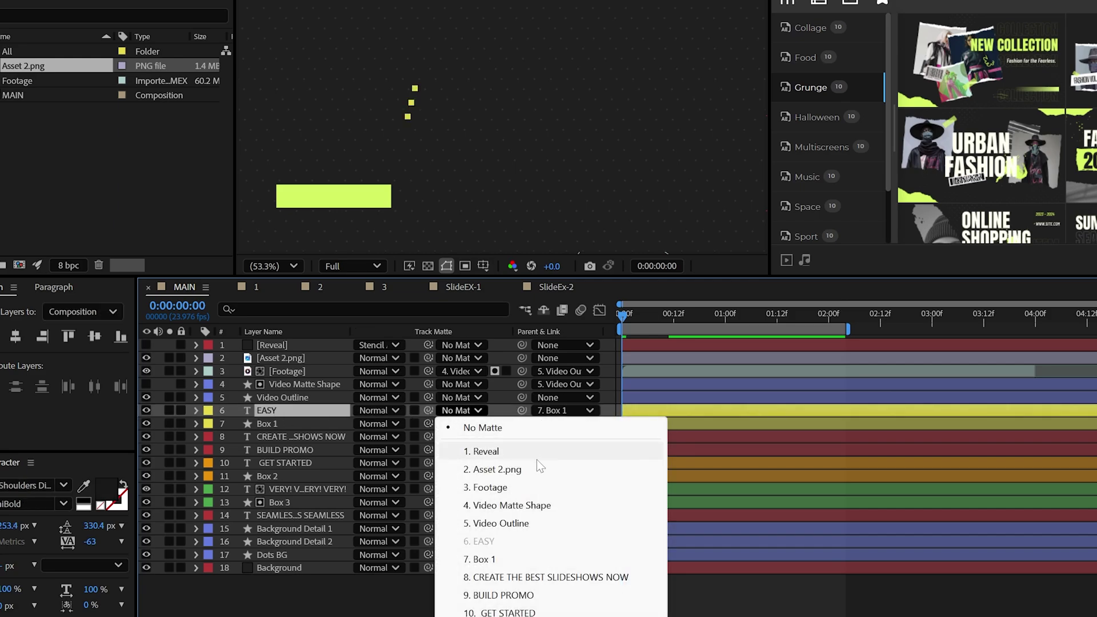
click(480, 559)
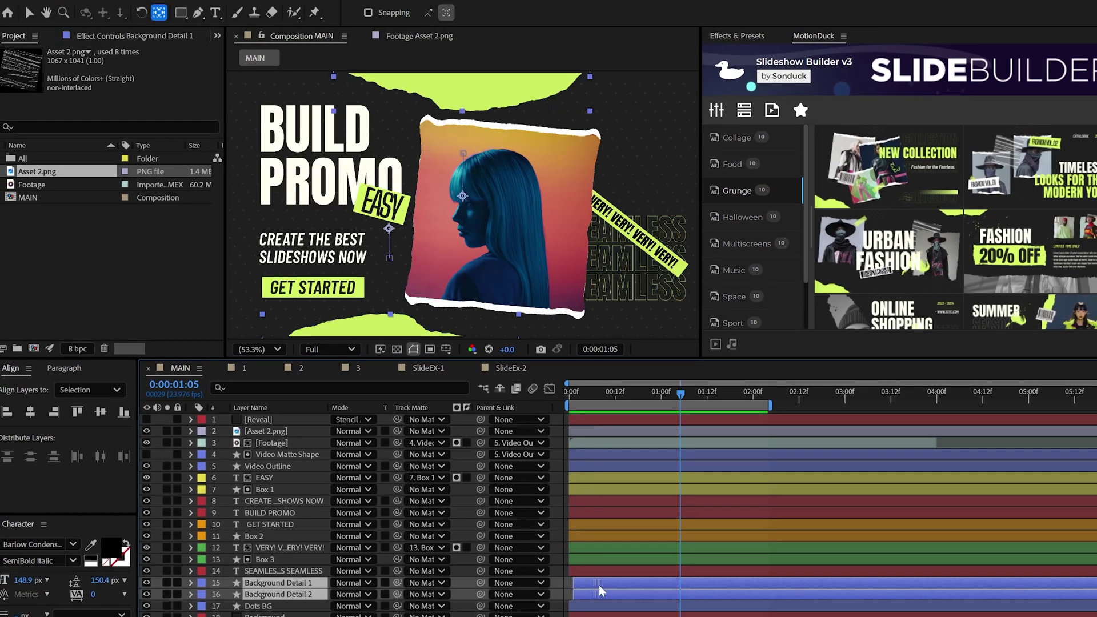
- Stagger the start times of both Background Detail layers, the SEAMLESS text, and VERY! with Box 3, starting that pair at about 0:00:02:01
drag(600, 587, 623, 587)
click(584, 589)
key(v)
drag(626, 587, 777, 573)
click(626, 560)
shift+click(647, 552)
drag(648, 552, 813, 553)
- Stagger the starts of the BUILD PROMO, CREATE THE BEST SLIDESHOWS NOW and GET STARTED layers, moving Box 2 together with GET STARTED
click(612, 502)
shift+click(609, 521)
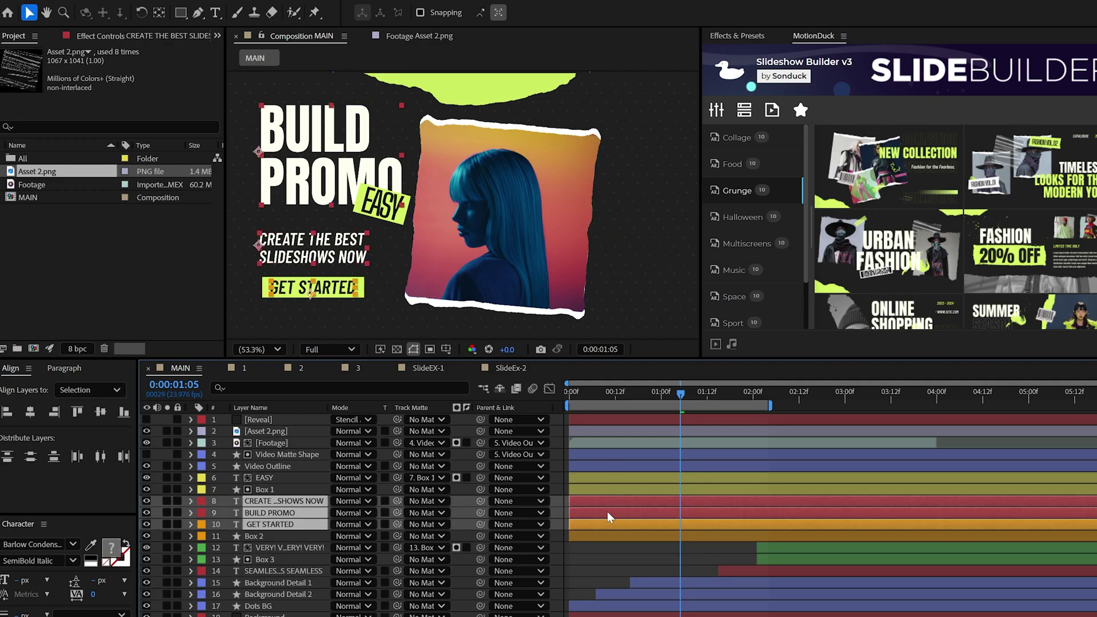
drag(607, 513, 707, 507)
click(661, 547)
click(631, 524)
shift+click(625, 532)
drag(625, 533, 732, 532)
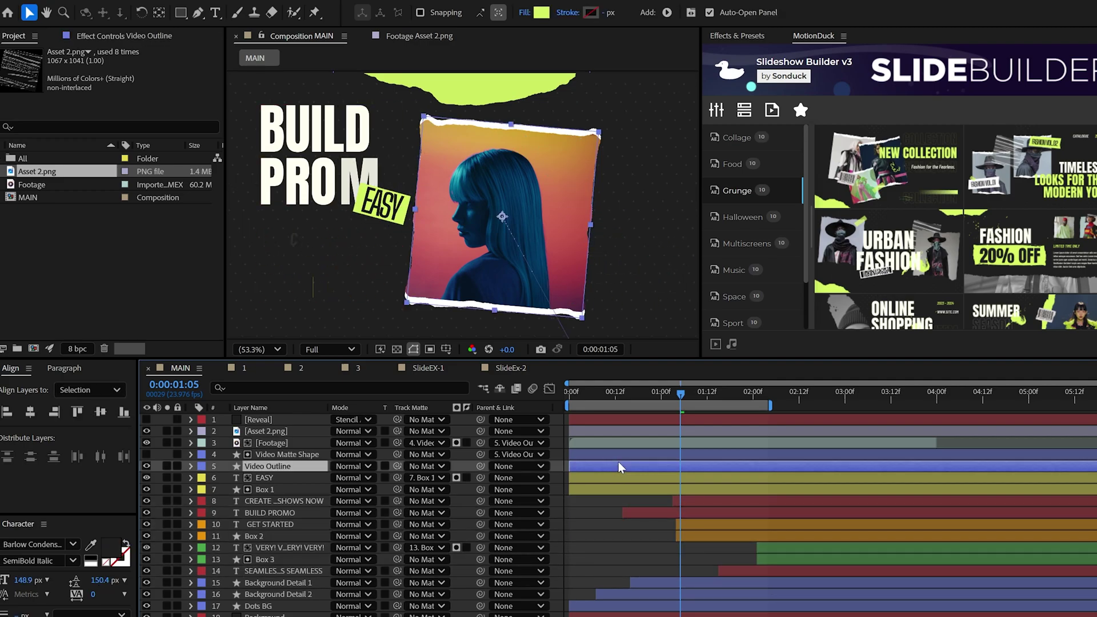
- Delay the EASY and Box 1 layers together, shift the Video Outline, Video Matte Shape and Footage layers, and offset Asset 2.png's start
click(633, 478)
shift+click(639, 489)
drag(639, 489, 792, 499)
click(623, 466)
shift+click(617, 444)
drag(617, 443, 655, 445)
drag(569, 430, 675, 421)
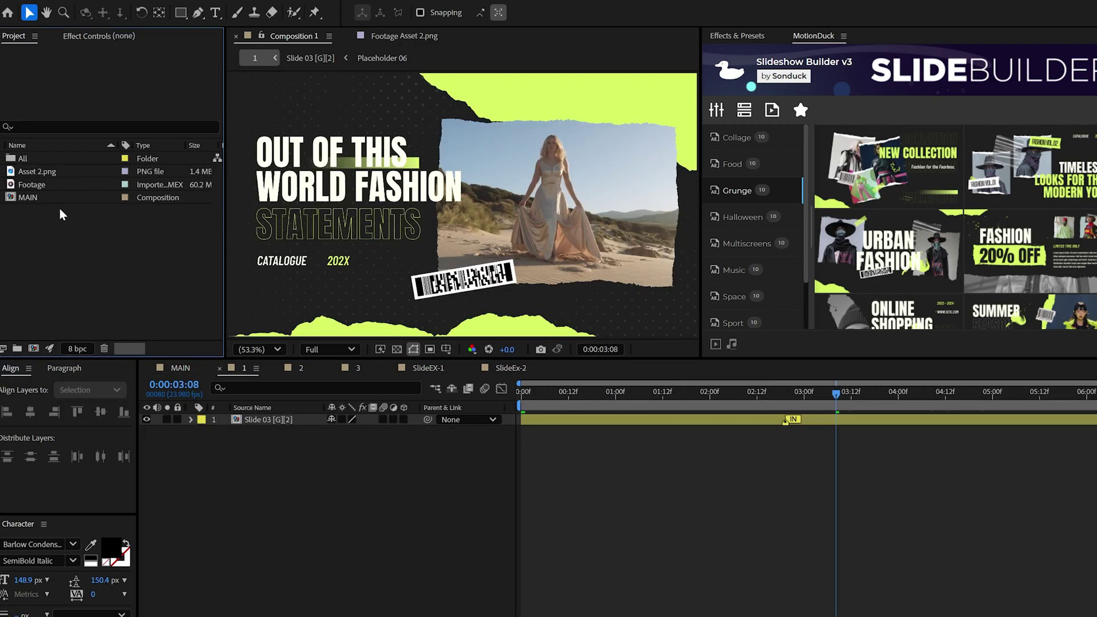
- Place the MAIN composition above Slide 03 in composition 1, start it at about 0:00:02:14, and preview the sequence
drag(61, 225, 231, 408)
drag(272, 485, 273, 485)
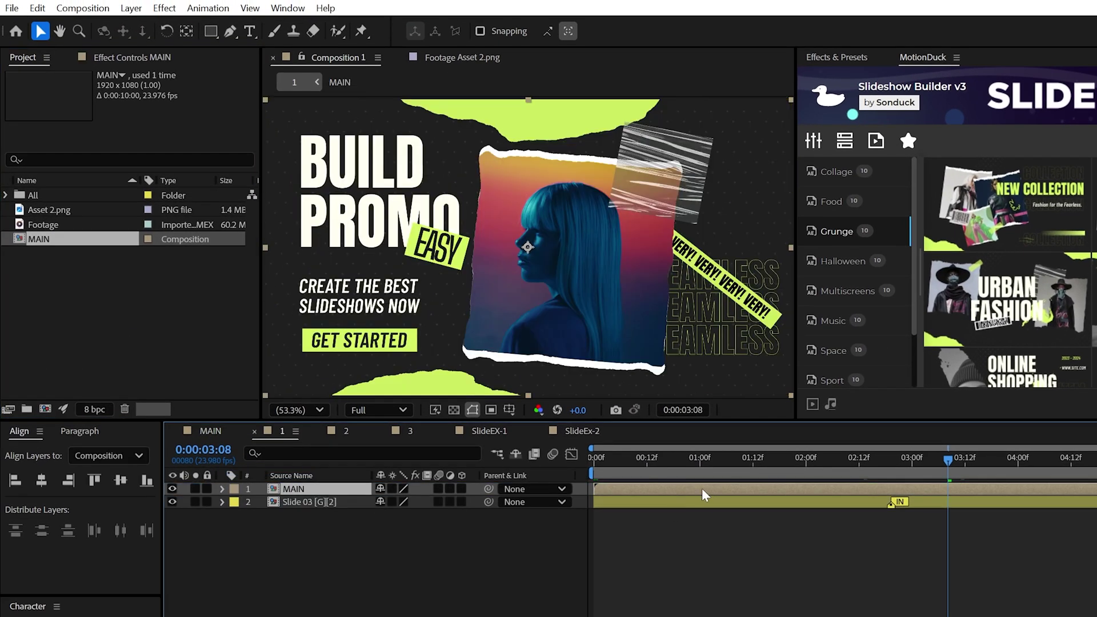
drag(702, 489, 976, 492)
drag(874, 458, 799, 461)
key(space)
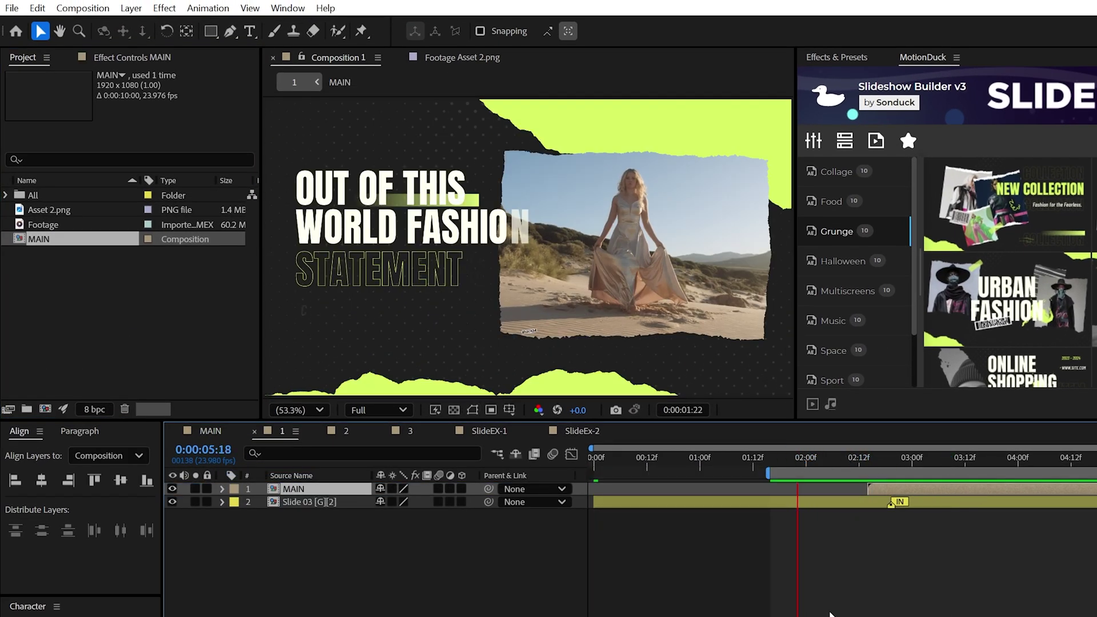